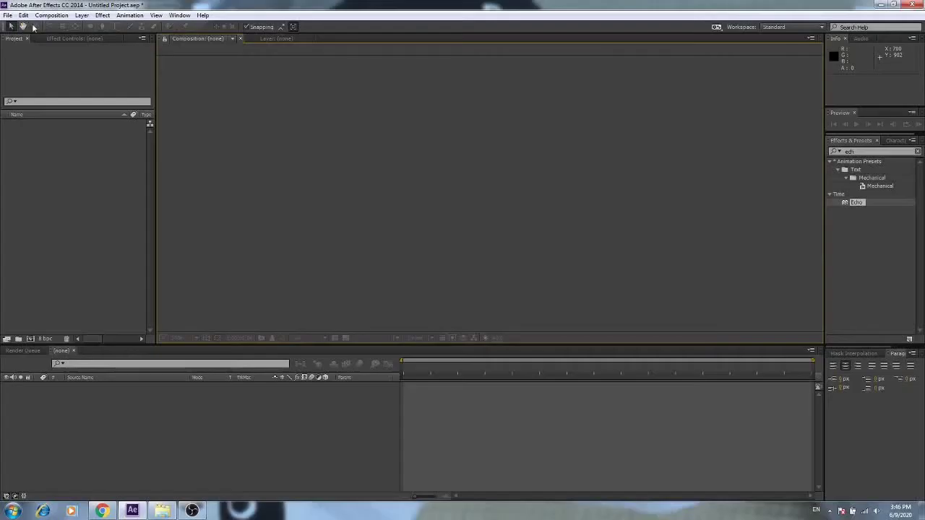
# Create Comp 1 with HDTV 720 29.97 settings (1280×720, 10 s) and a gray background.
pyautogui.click(45, 16)
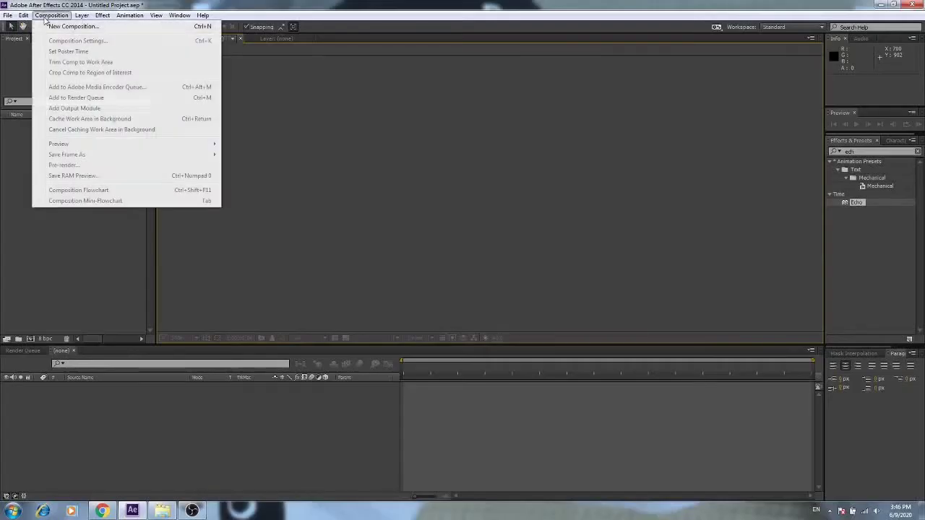
pyautogui.click(54, 26)
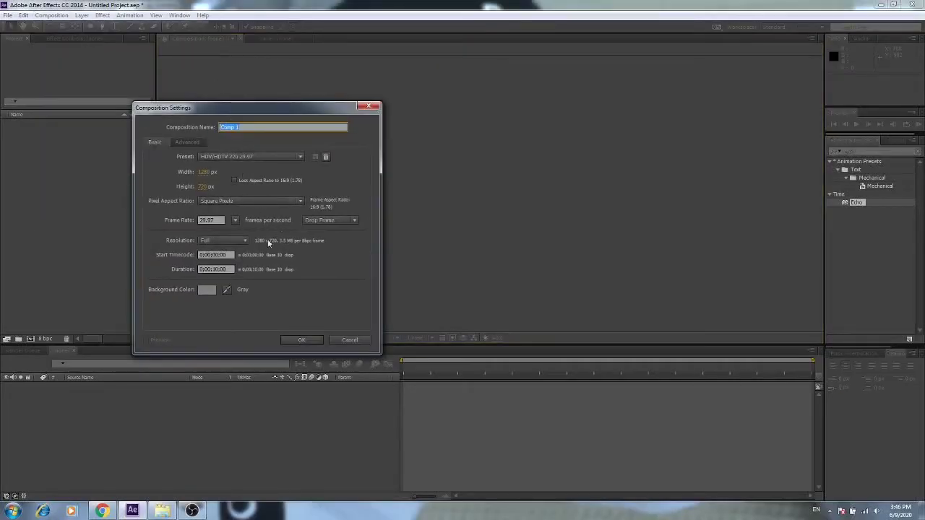
pyautogui.click(299, 341)
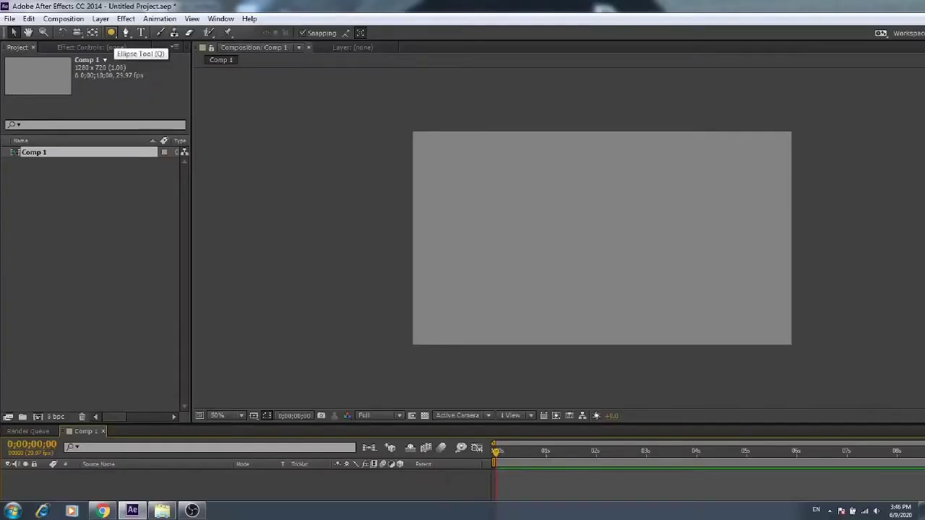
pyautogui.click(107, 53)
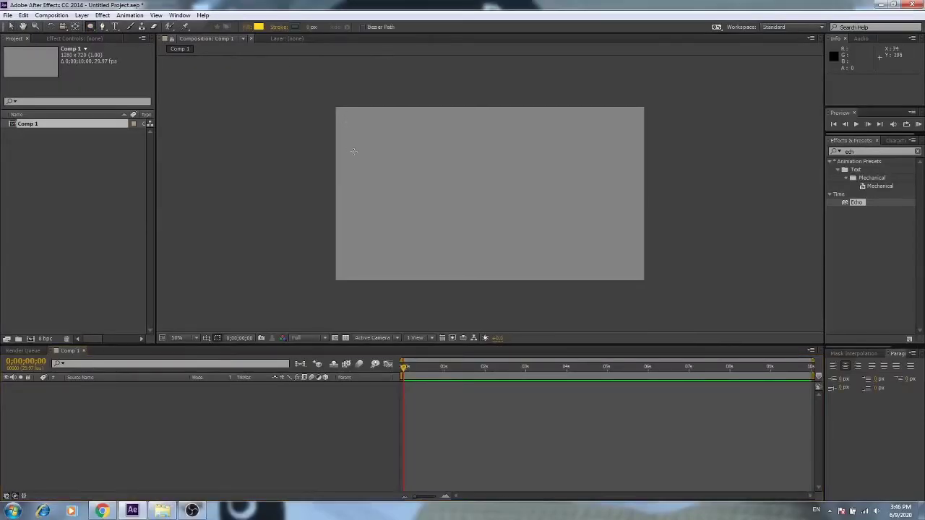
# Draw a small yellow circle, Ellipse 1, at the top-left of Comp 1 as Shape Layer 1.
pyautogui.moveTo(353, 152); pyautogui.dragTo(371, 133)
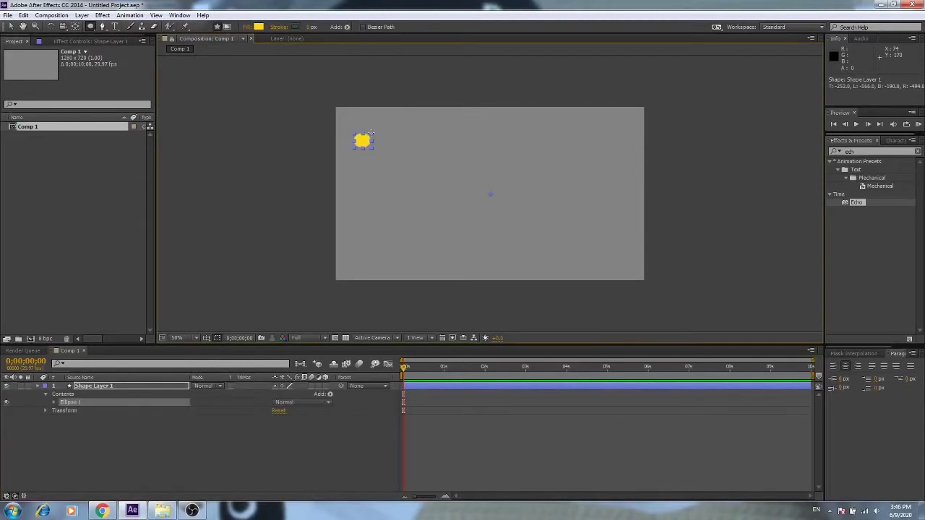
pyautogui.click(75, 28)
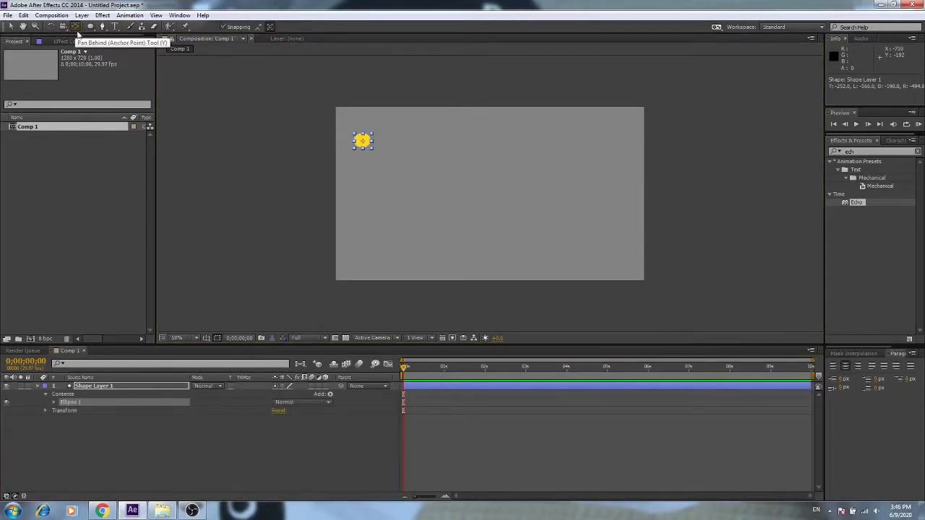
pyautogui.click(110, 388)
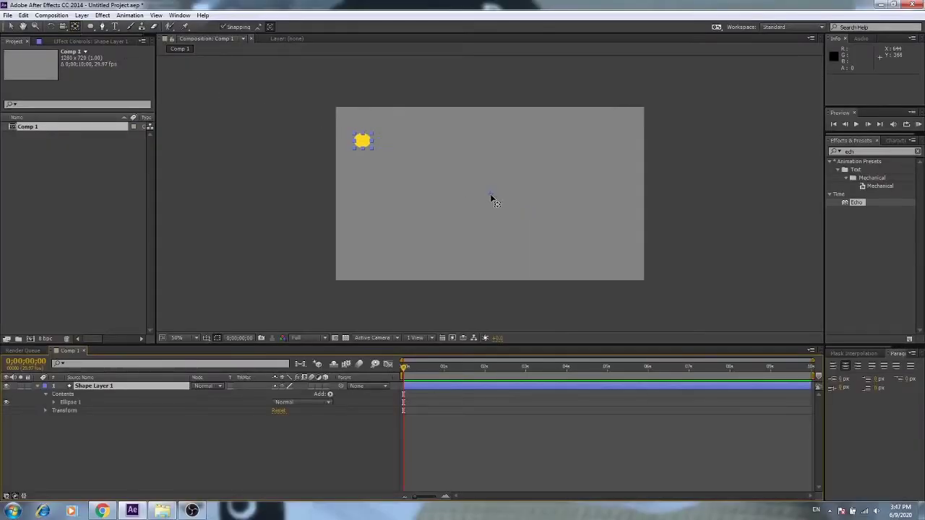
# Drag Shape Layer 1's anchor point from the comp centre onto the yellow circle's centre.
pyautogui.moveTo(492, 199); pyautogui.dragTo(365, 147)
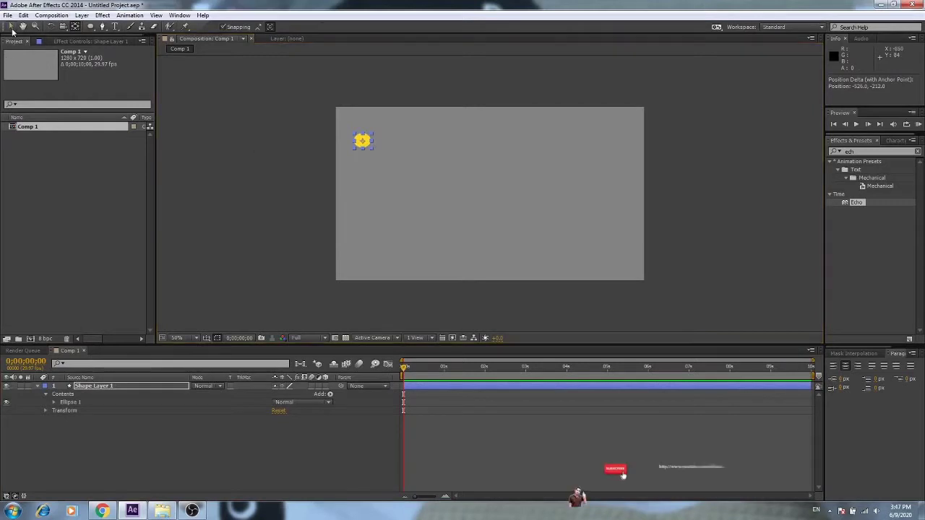
pyautogui.click(11, 28)
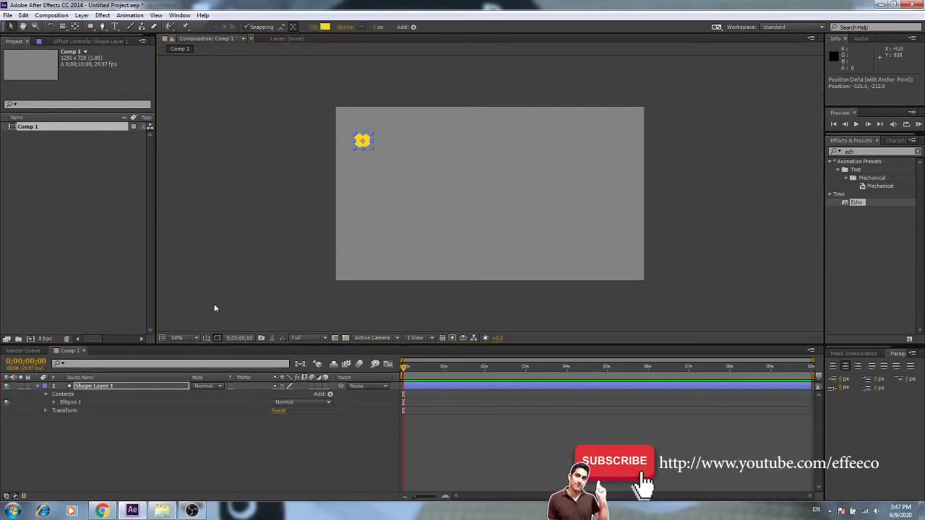
pyautogui.click(46, 394)
# Start Position keyframing and move the circle to the comp's right edge at 1 second.
pyautogui.click(46, 403)
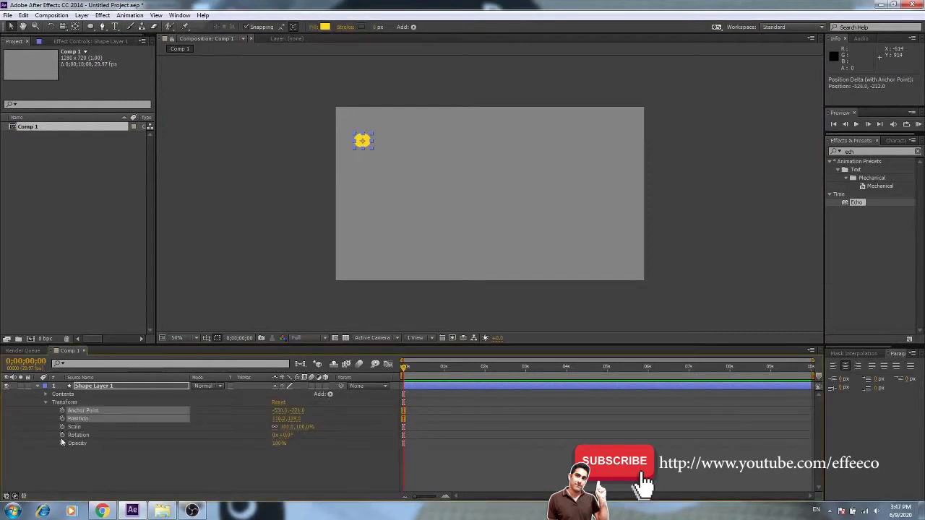
pyautogui.click(141, 471)
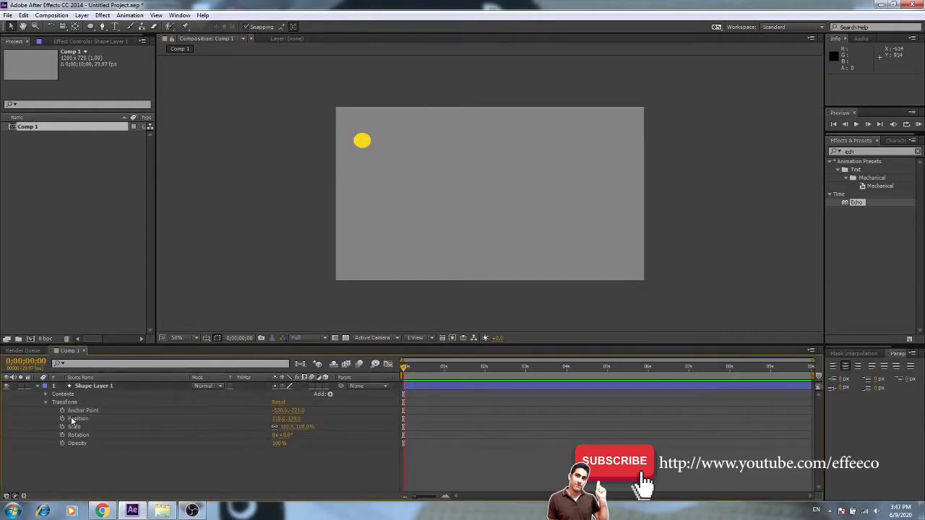
pyautogui.click(62, 418)
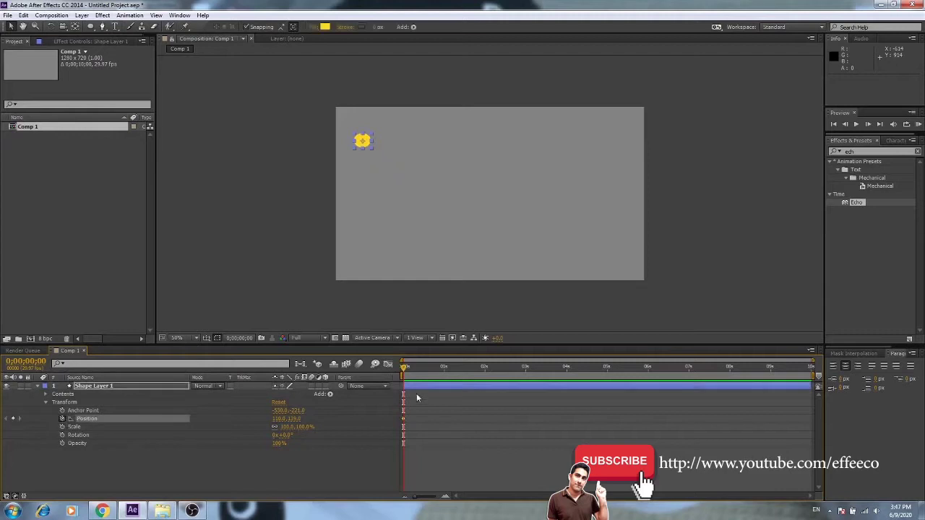
pyautogui.moveTo(405, 368); pyautogui.dragTo(445, 369)
pyautogui.moveTo(364, 143); pyautogui.dragTo(628, 142)
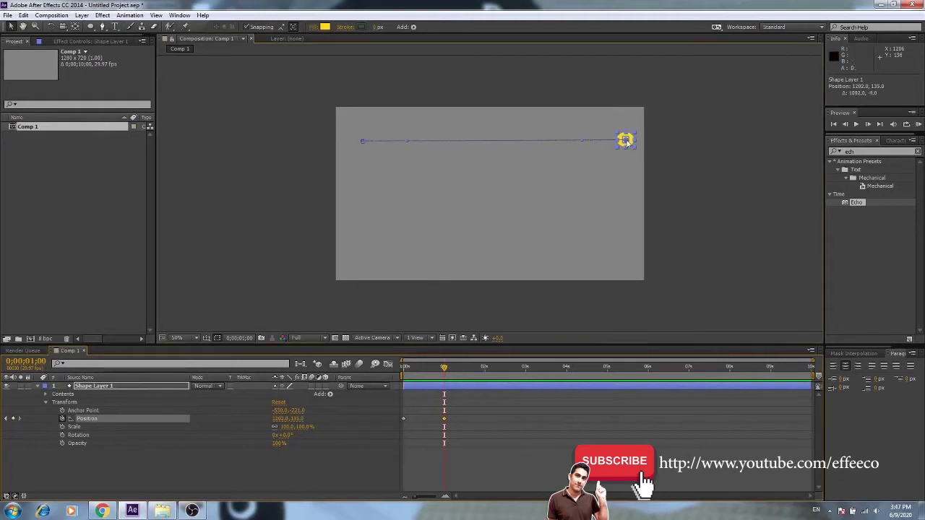
# At 2 seconds bring the circle back to the left edge, then scrub to check the motion.
pyautogui.moveTo(446, 369); pyautogui.dragTo(487, 374)
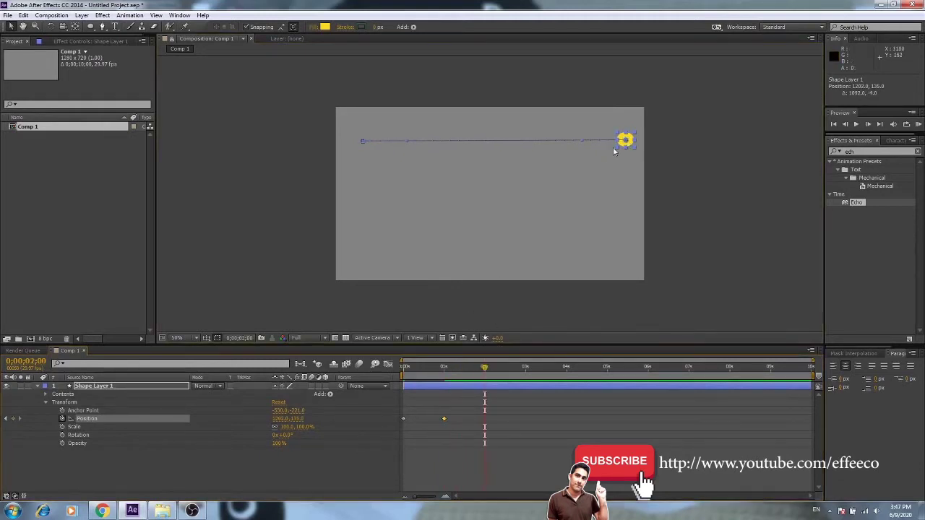
pyautogui.moveTo(616, 141); pyautogui.dragTo(354, 142)
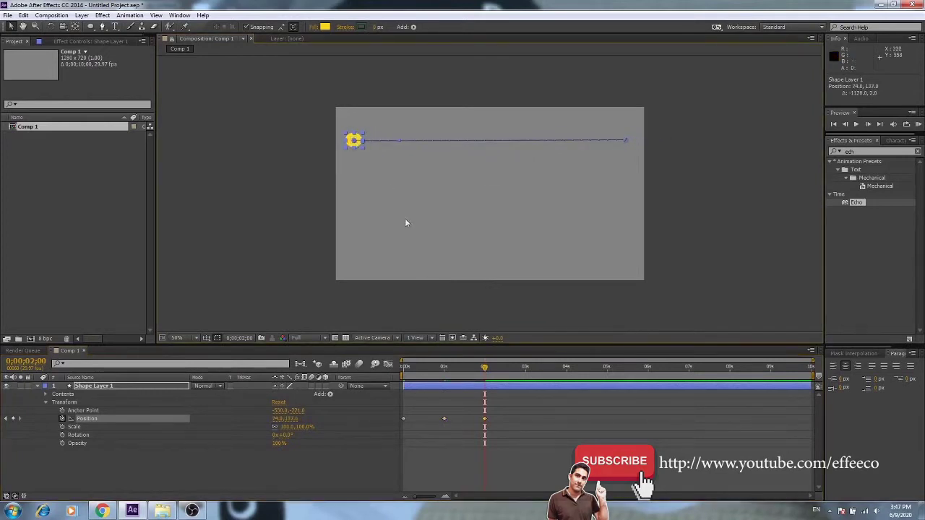
pyautogui.click(470, 373)
pyautogui.moveTo(471, 373); pyautogui.dragTo(485, 367)
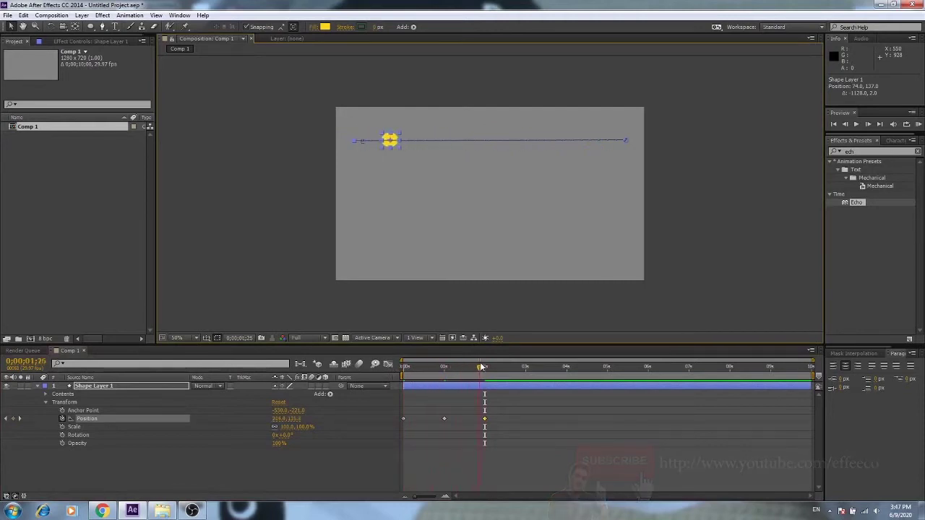
pyautogui.moveTo(510, 422); pyautogui.dragTo(405, 416)
# Apply Keyframe Assistant > Easy Ease to the three Position keyframes and preview the smoothed slide.
pyautogui.rightClick(445, 419)
pyautogui.moveTo(481, 412)
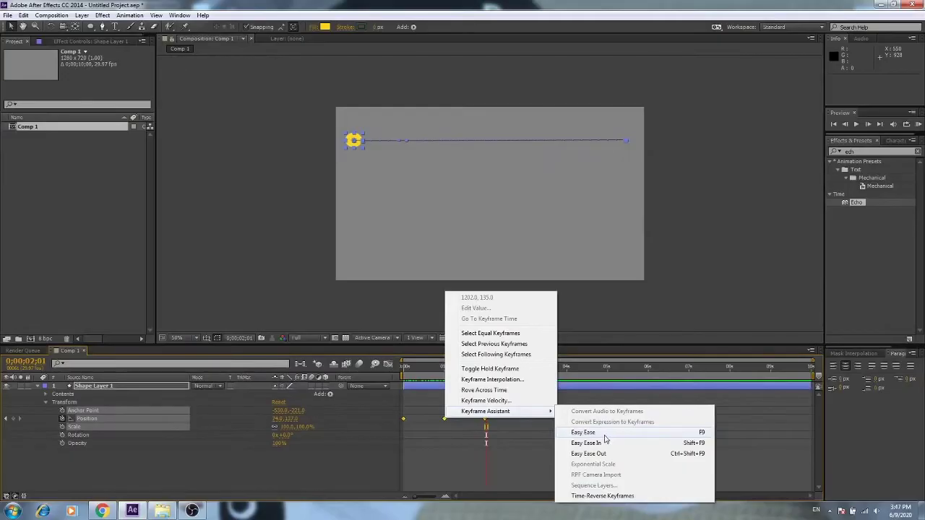
pyautogui.click(599, 434)
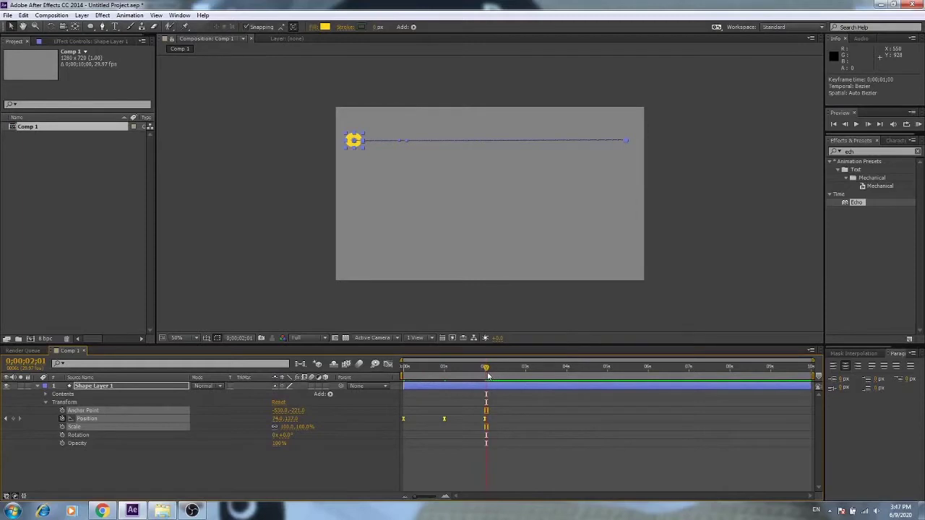
pyautogui.press('space')
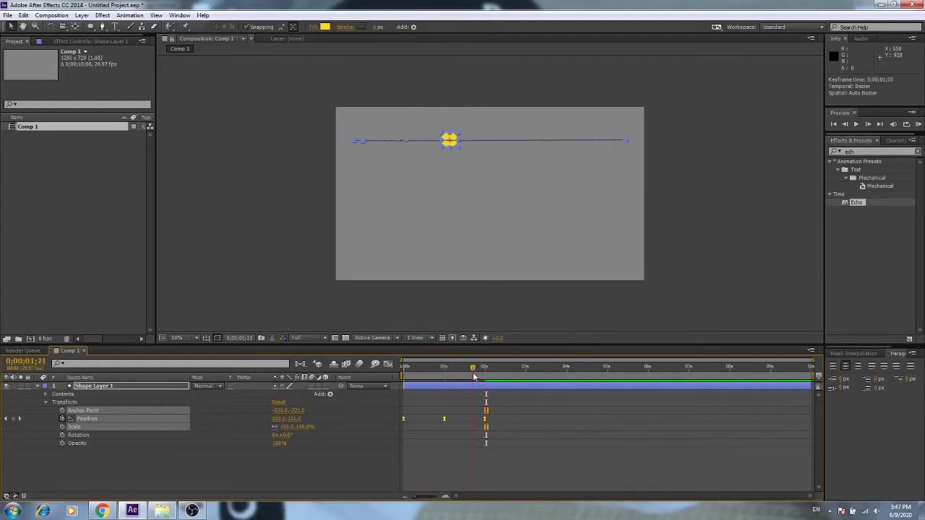
pyautogui.click(399, 372)
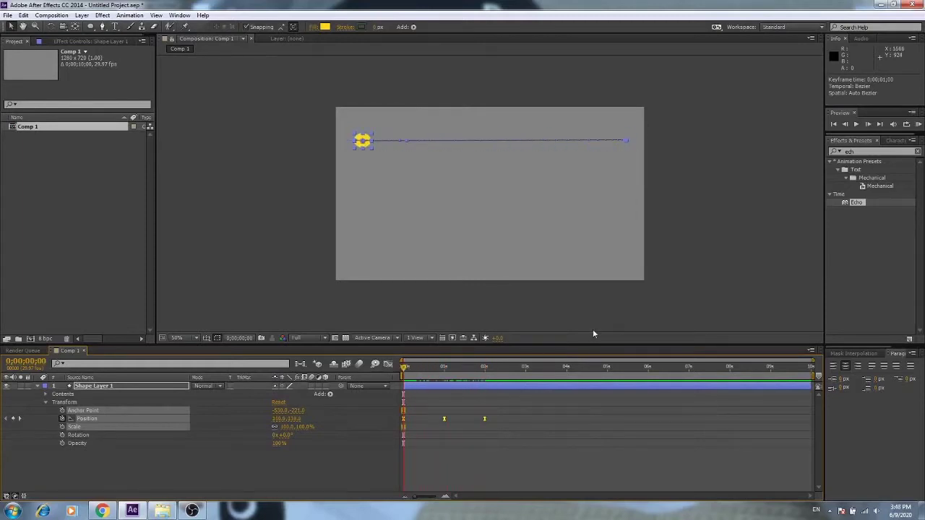
# Search 'echo' in Effects & Presets and apply Time > Echo to Shape Layer 1.
pyautogui.click(829, 151)
pyautogui.write('echo')
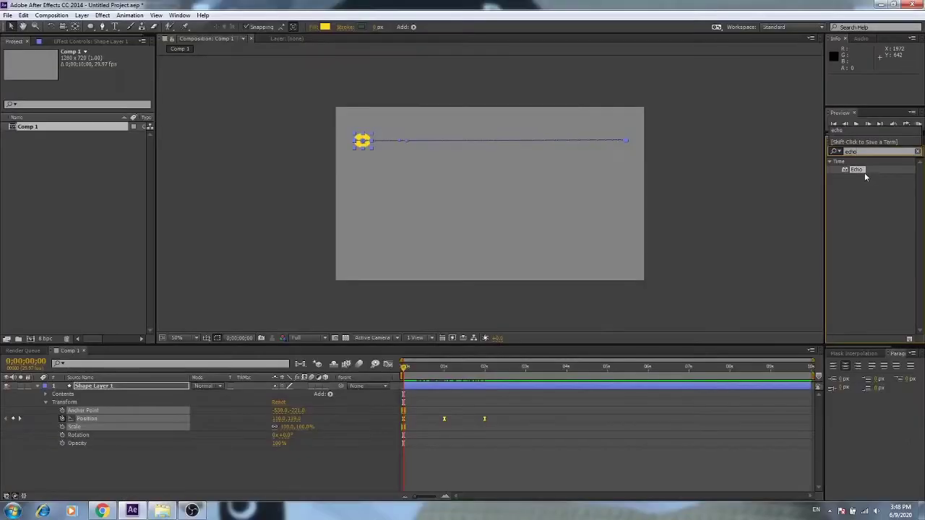
pyautogui.moveTo(865, 172); pyautogui.dragTo(589, 188)
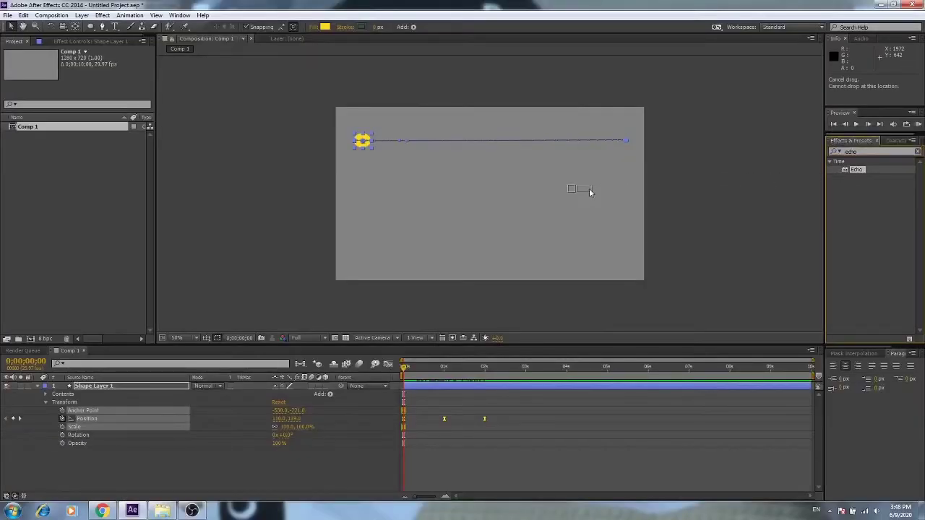
pyautogui.moveTo(369, 167); pyautogui.dragTo(363, 141)
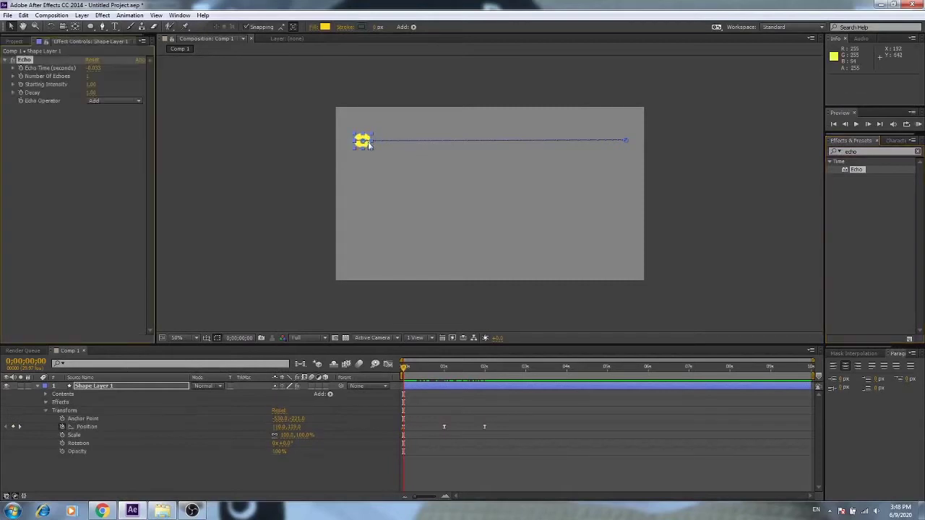
# Set Number of Echoes to 8, scrub to check the trail, and begin entering Echo Time -0.1.
pyautogui.click(87, 76)
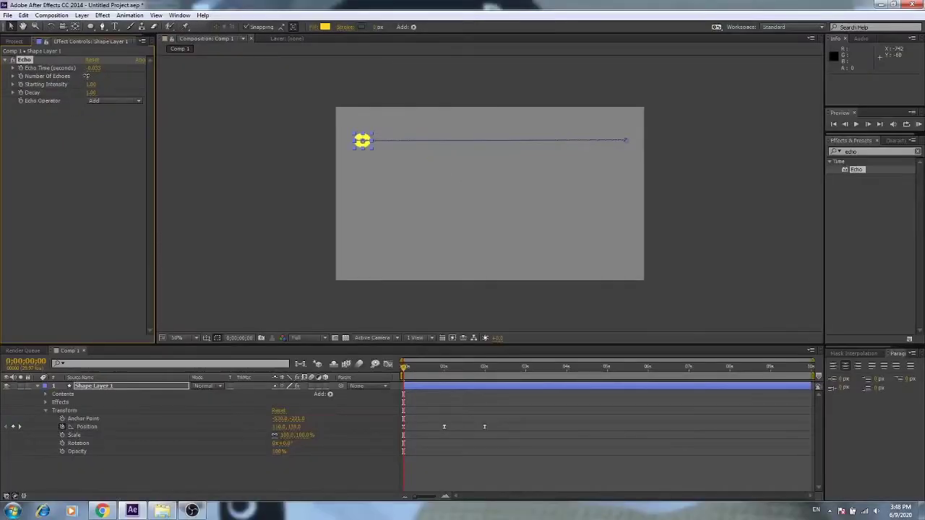
pyautogui.click(88, 75)
pyautogui.press('Return')
pyautogui.click(90, 76)
pyautogui.write('8')
pyautogui.press('Return')
pyautogui.moveTo(404, 370)
pyautogui.mouseDown()
pyautogui.moveTo(425, 372)
pyautogui.moveTo(403, 369)
pyautogui.mouseUp()
pyautogui.click(94, 68)
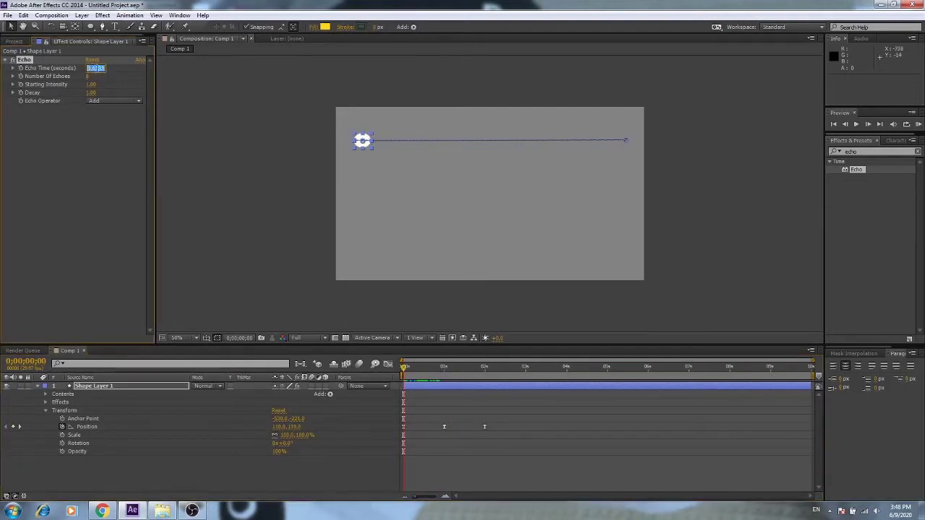
pyautogui.write('-0.1')
# Try an Echo Time of -0.200, then settle on -0.050, scrubbing to check the trail.
pyautogui.moveTo(403, 368)
pyautogui.mouseDown()
pyautogui.moveTo(436, 370)
pyautogui.moveTo(403, 368)
pyautogui.mouseUp()
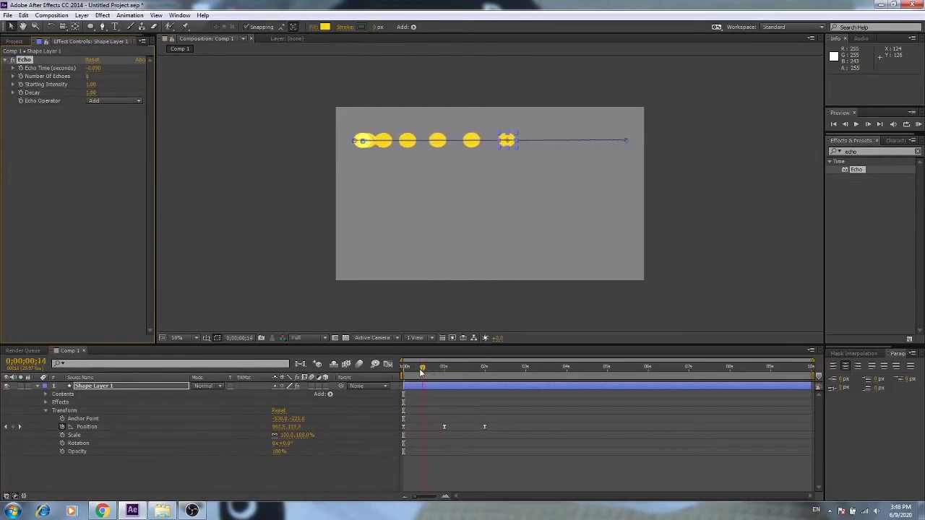
pyautogui.click(93, 68)
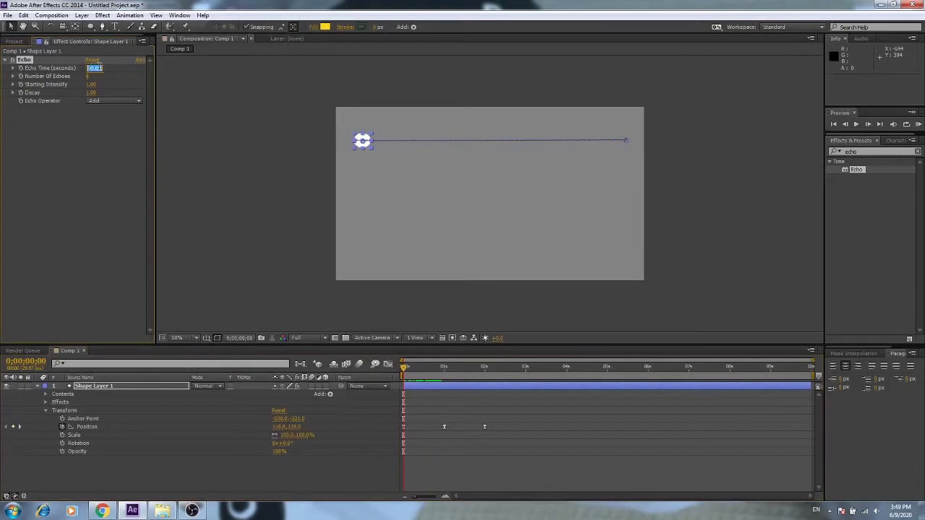
pyautogui.write('-0.200')
pyautogui.press('Return')
pyautogui.moveTo(404, 369)
pyautogui.mouseDown()
pyautogui.moveTo(481, 378)
pyautogui.moveTo(400, 377)
pyautogui.mouseUp()
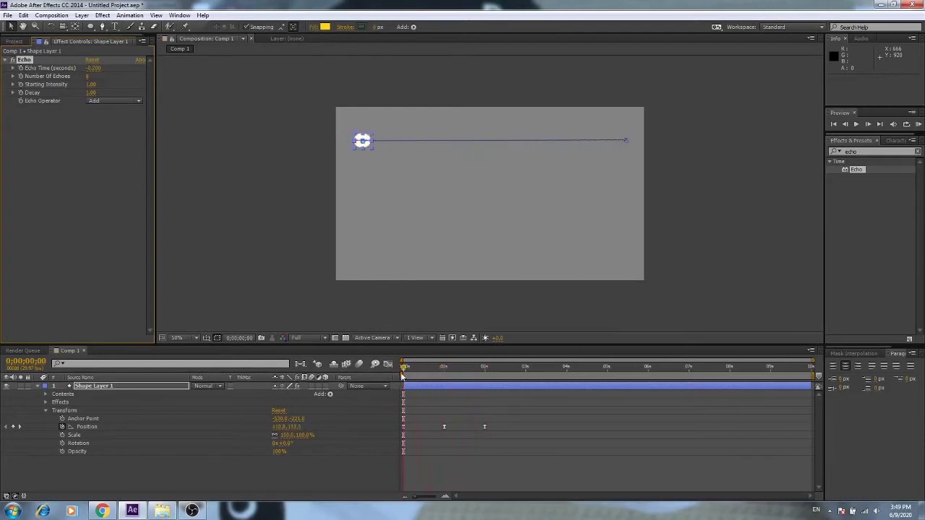
pyautogui.click(94, 68)
pyautogui.write('5')
pyautogui.press('Return')
# Scrub to around frame 14 and try an Echo Time of 1 second to see spread-out echoes.
pyautogui.moveTo(405, 368); pyautogui.dragTo(419, 370)
pyautogui.moveTo(431, 367); pyautogui.dragTo(434, 377)
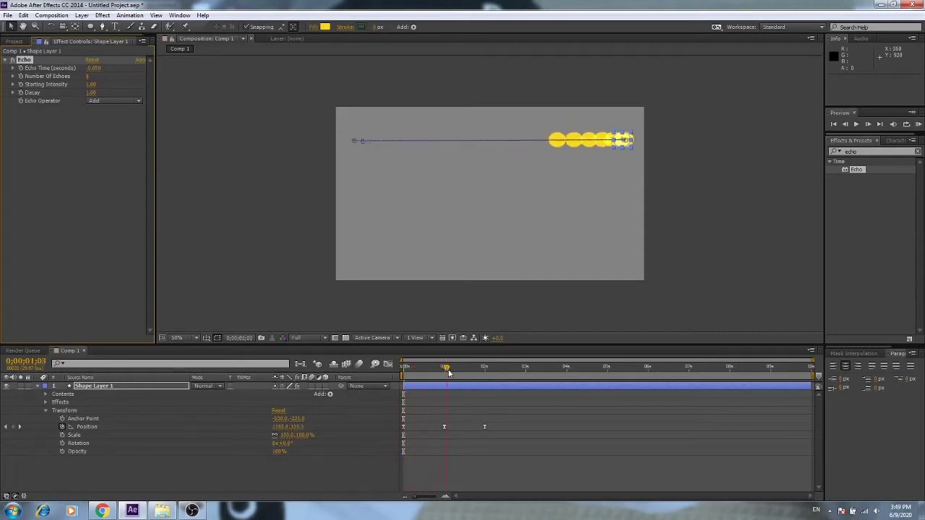
pyautogui.moveTo(435, 376); pyautogui.dragTo(422, 372)
pyautogui.click(94, 68)
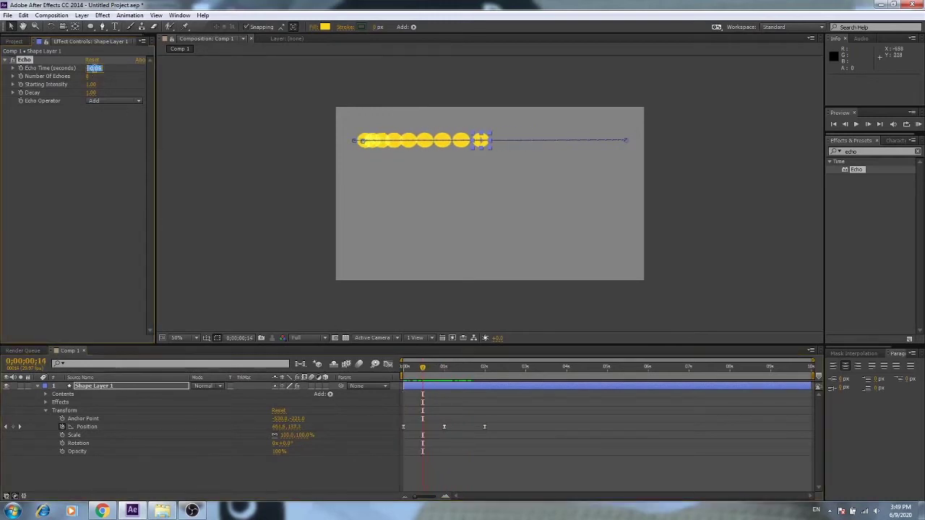
pyautogui.write('1')
pyautogui.press('Return')
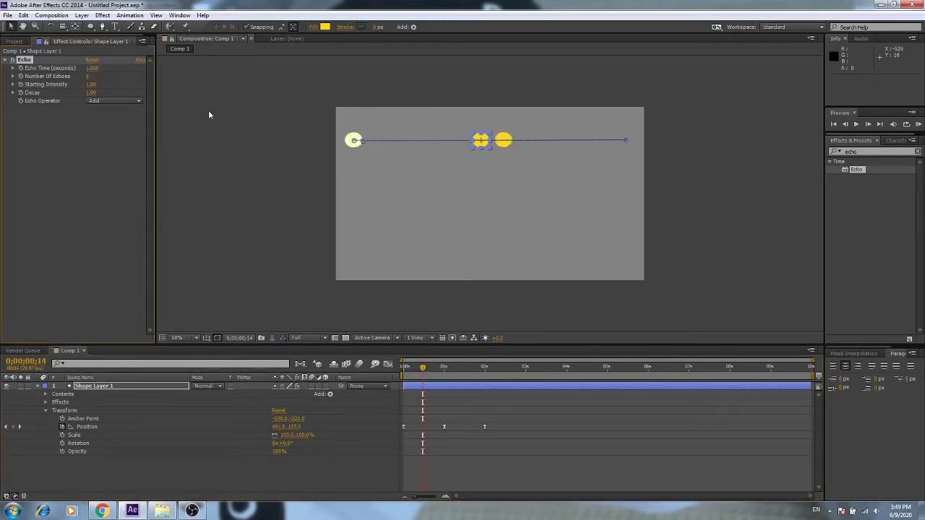
pyautogui.moveTo(424, 372)
pyautogui.mouseDown()
pyautogui.moveTo(472, 378)
pyautogui.moveTo(413, 374)
pyautogui.mouseUp()
# Try an Echo Time of -0.150, then -0.040, and check the trail at about 1:11.
pyautogui.click(94, 68)
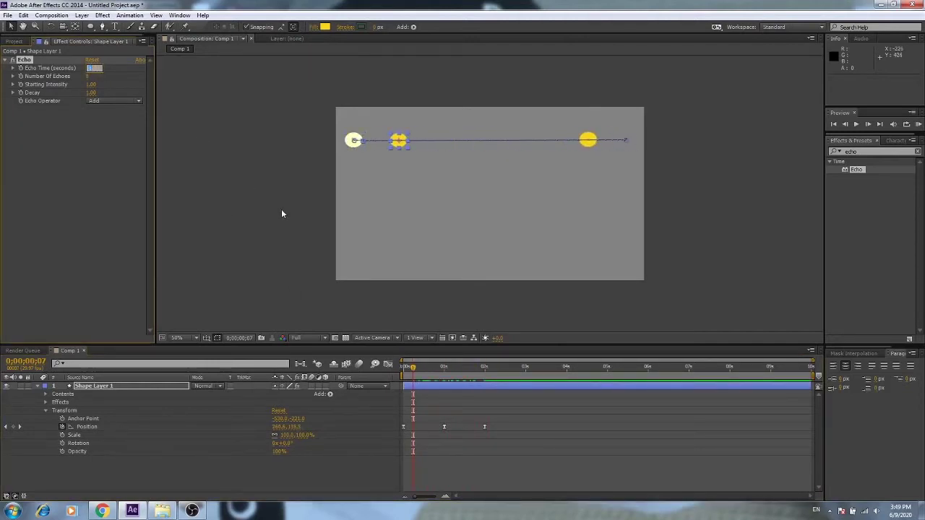
pyautogui.write('-0.')
pyautogui.press('Return')
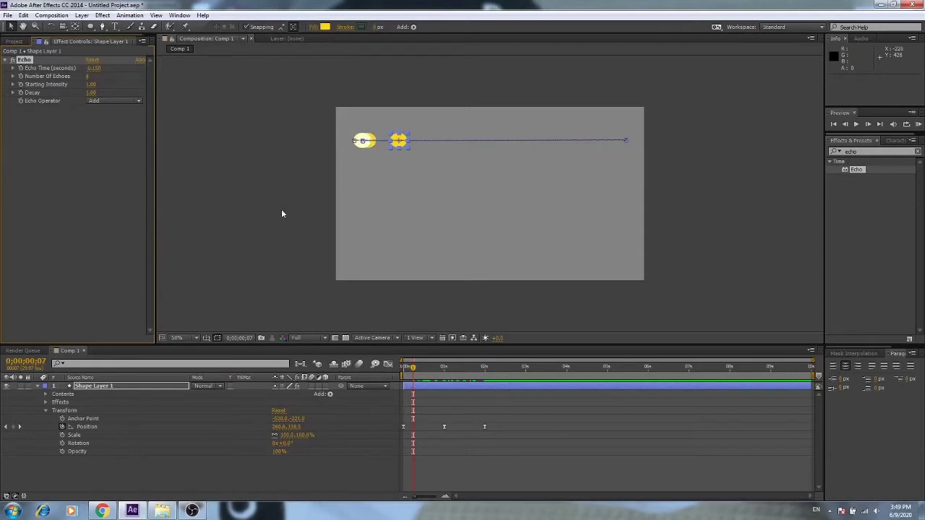
pyautogui.moveTo(95, 68); pyautogui.dragTo(95, 68)
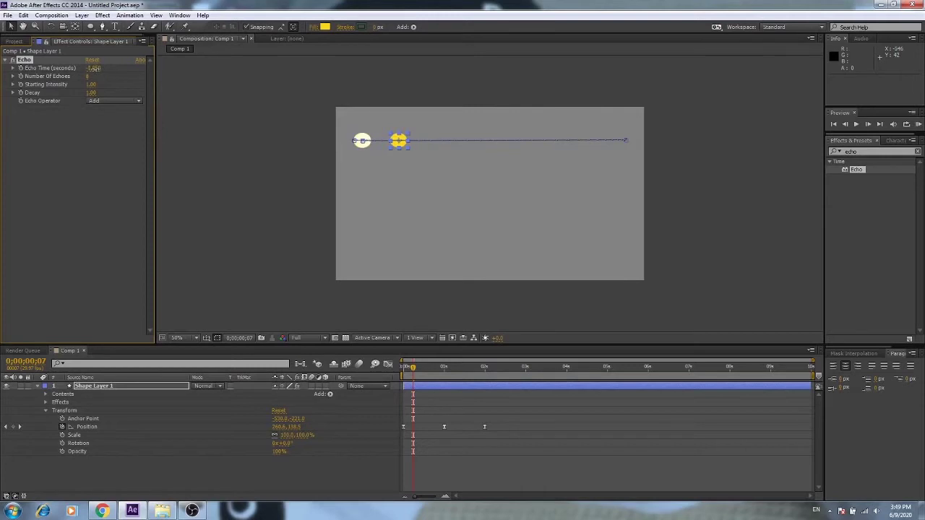
pyautogui.moveTo(102, 72); pyautogui.dragTo(103, 72)
pyautogui.click(102, 72)
pyautogui.write('-0.0')
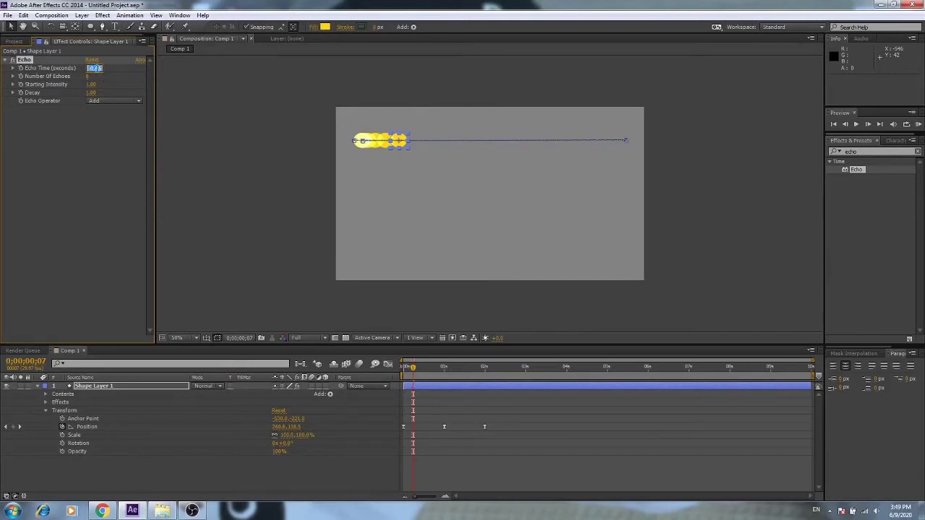
pyautogui.write('4')
pyautogui.press('Return')
pyautogui.moveTo(416, 366)
pyautogui.mouseDown()
pyautogui.moveTo(463, 364)
pyautogui.moveTo(446, 360)
pyautogui.mouseUp()
# Refine the Echo Time to -0.025, then -0.010, and return near the animation's start.
pyautogui.click(94, 67)
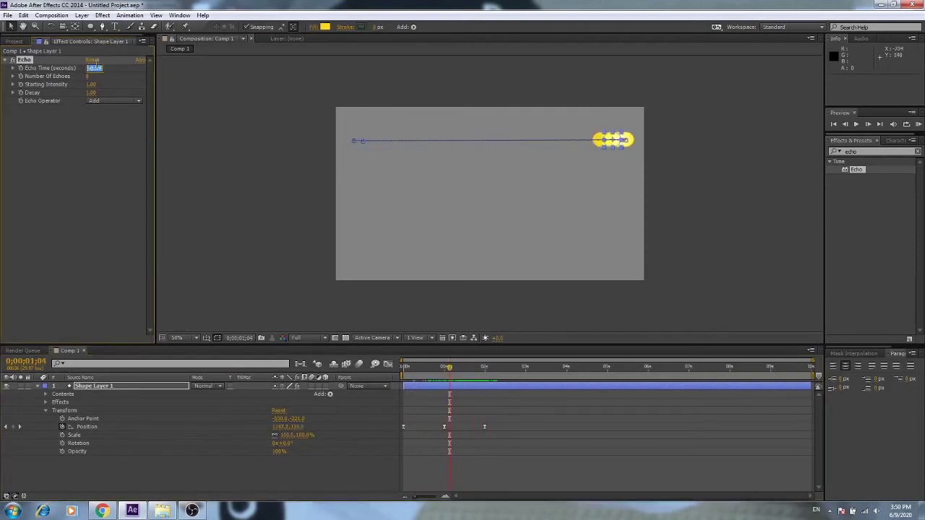
pyautogui.write('-0.0')
pyautogui.press('Return')
pyautogui.click(94, 67)
pyautogui.write('-0.0')
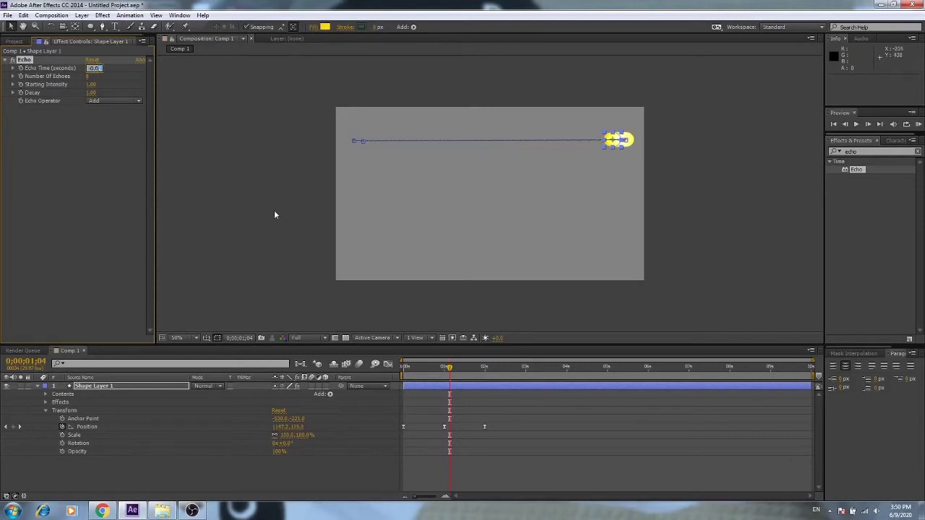
pyautogui.write('1')
pyautogui.press('Return')
pyautogui.moveTo(450, 370)
pyautogui.mouseDown()
pyautogui.moveTo(423, 371)
pyautogui.moveTo(511, 371)
pyautogui.moveTo(396, 381)
pyautogui.mouseUp()
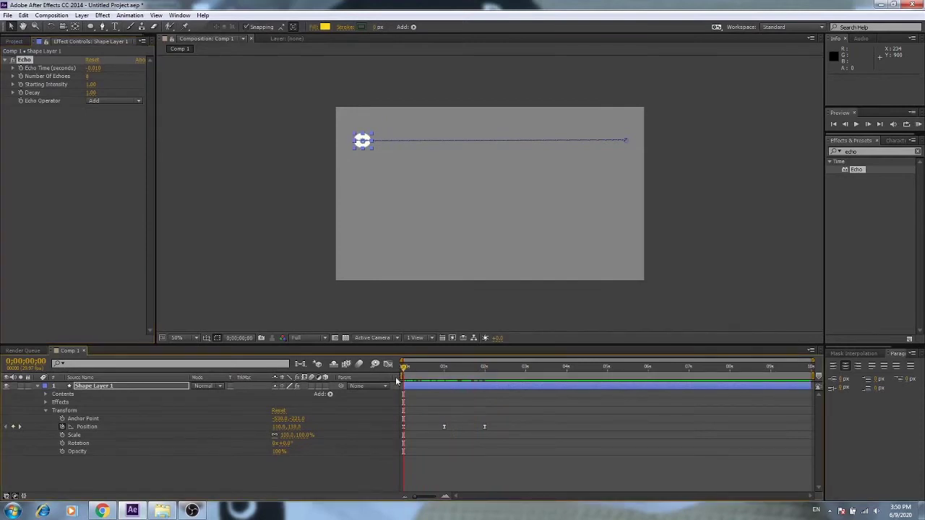
pyautogui.press('space')
pyautogui.press('space')
pyautogui.press('space')
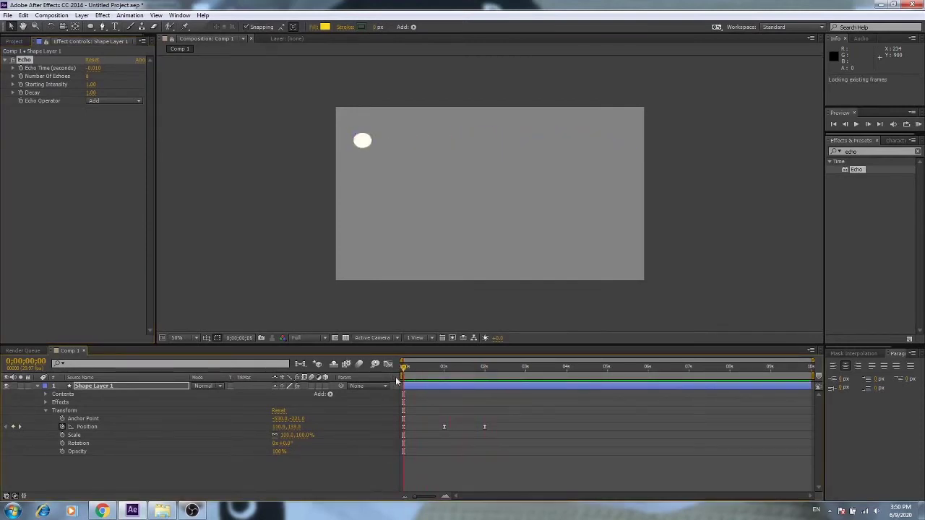
pyautogui.press('space')
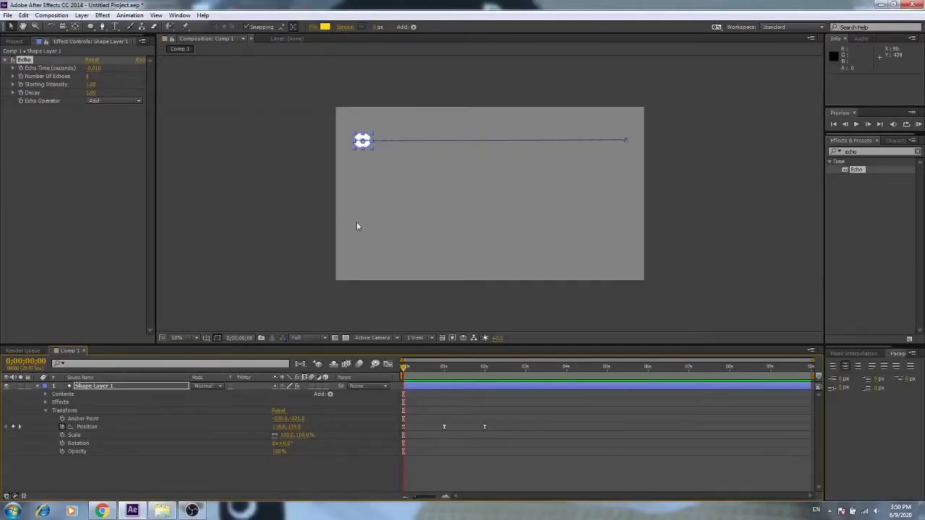
pyautogui.moveTo(405, 368); pyautogui.dragTo(522, 367)
pyautogui.moveTo(569, 368); pyautogui.dragTo(471, 369)
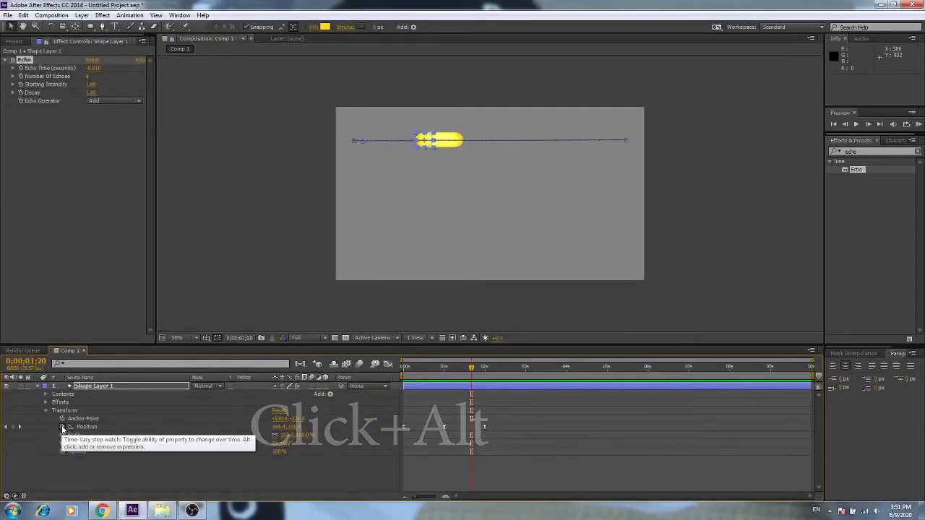
# Replace the default Position expression with loopOut() and scrub to confirm the slide repeats.
pyautogui.keyDown('alt'); pyautogui.click(62, 427); pyautogui.keyUp('alt')
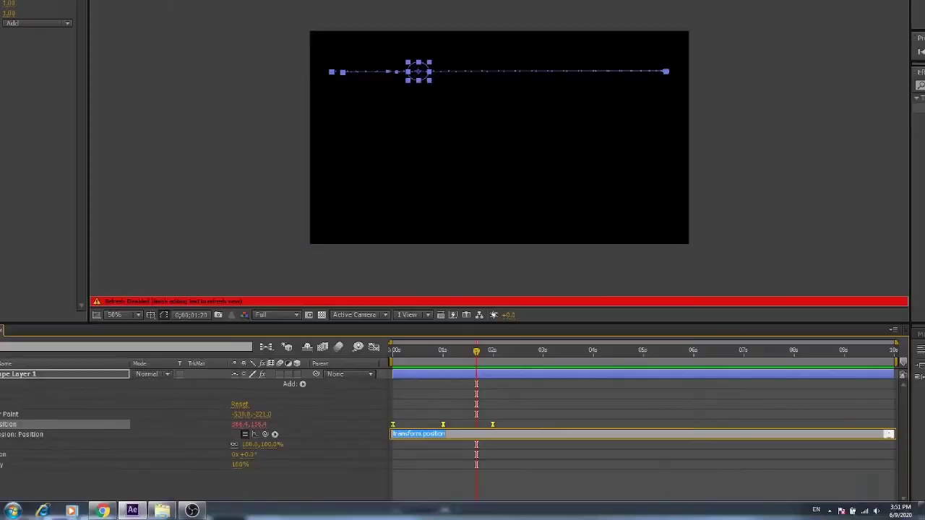
pyautogui.click(449, 440)
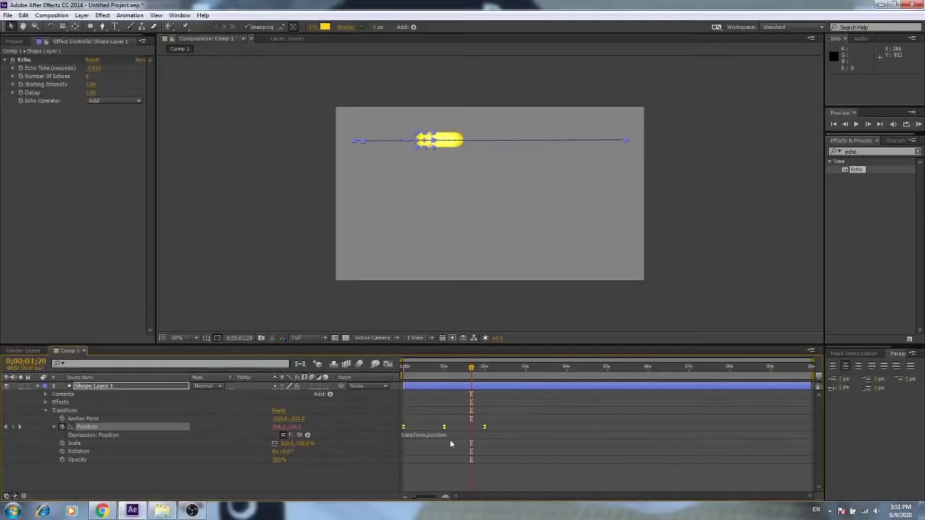
pyautogui.click(406, 436)
pyautogui.press('BackSpace')
pyautogui.write('loopOut')
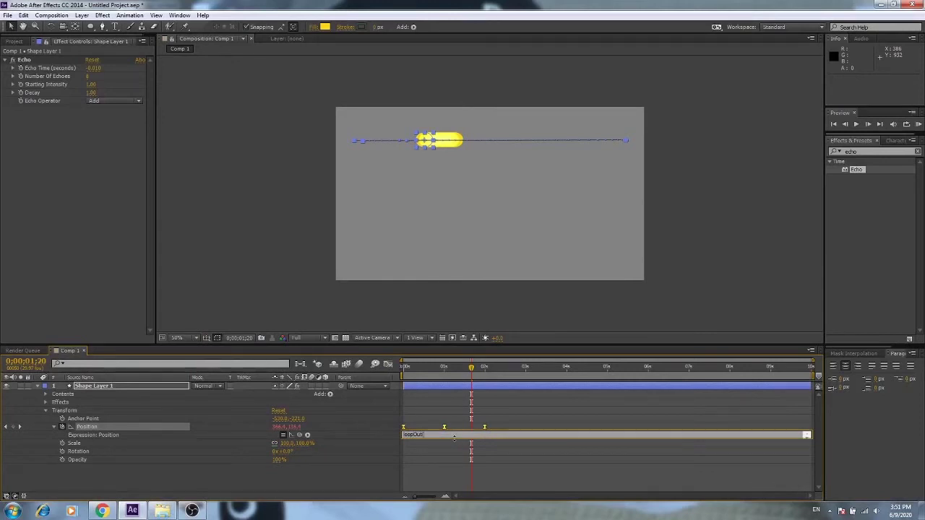
pyautogui.write('();')
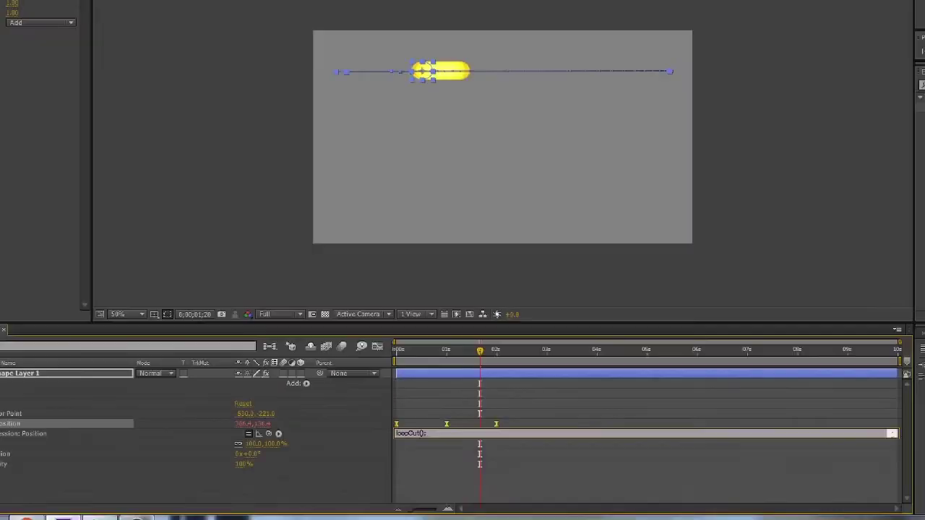
pyautogui.click(434, 445)
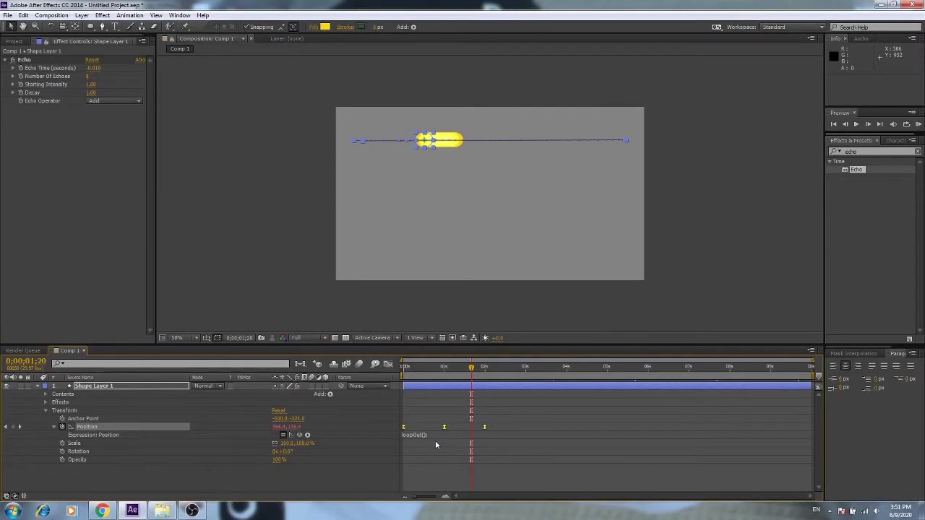
pyautogui.click(436, 443)
pyautogui.moveTo(471, 367)
pyautogui.mouseDown()
pyautogui.moveTo(458, 367)
pyautogui.moveTo(501, 369)
pyautogui.mouseUp()
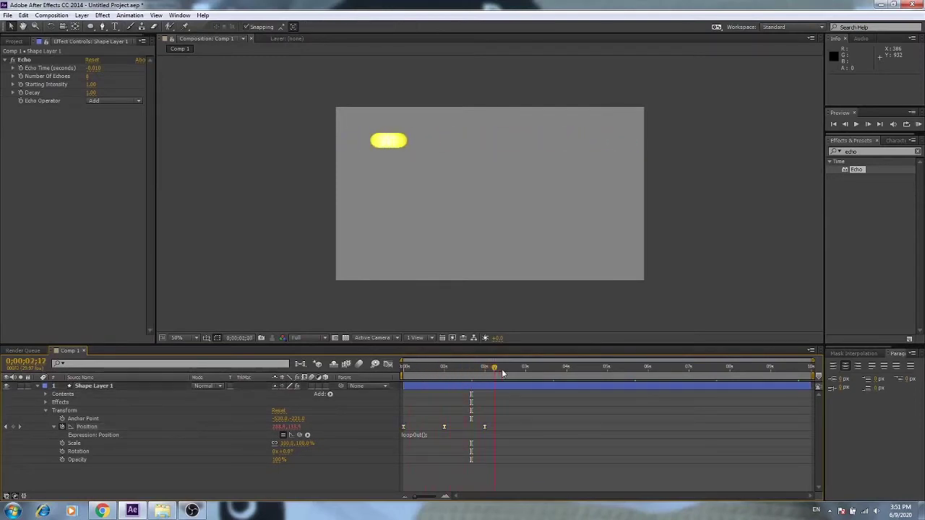
pyautogui.moveTo(501, 368); pyautogui.dragTo(408, 370)
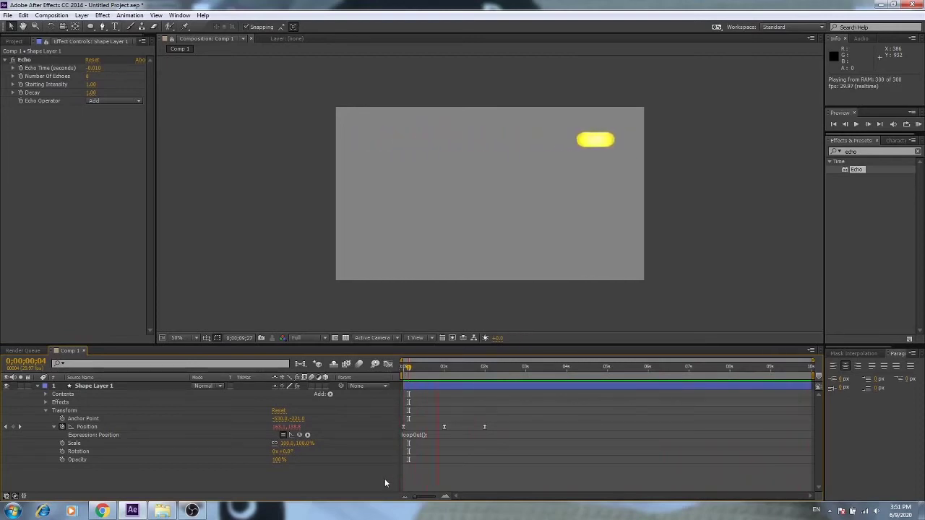
# Stop the looping preview and collapse Shape Layer 1's properties.
pyautogui.press('space')
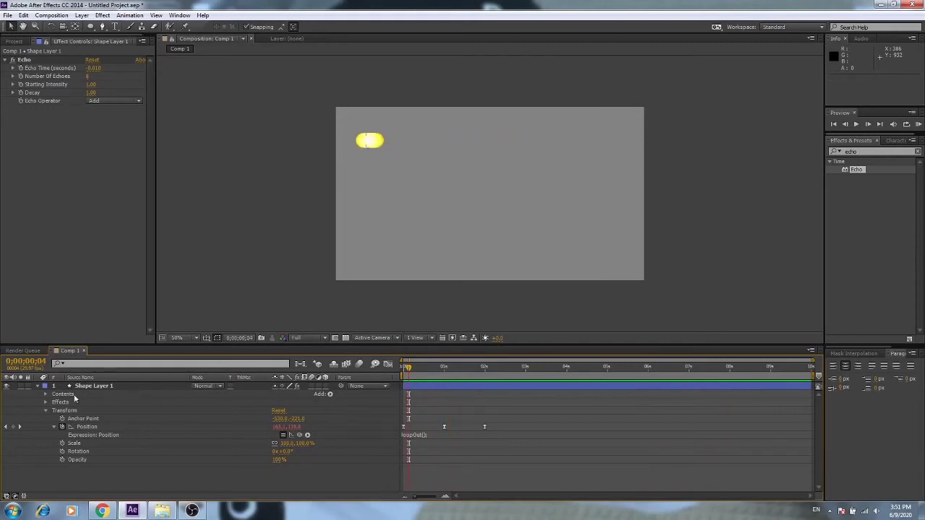
pyautogui.click(38, 385)
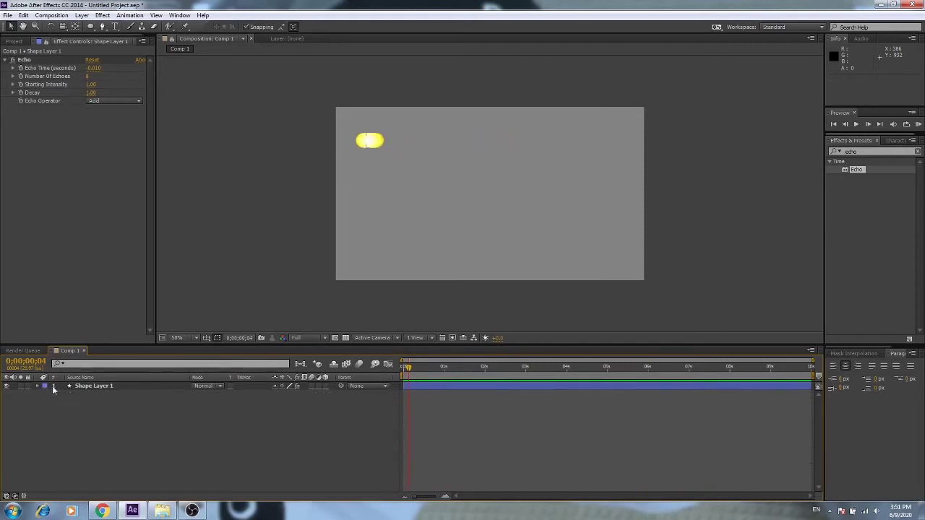
# Duplicate Shape Layer 1 via Edit > Duplicate to create Shape Layer 2.
pyautogui.click(90, 387)
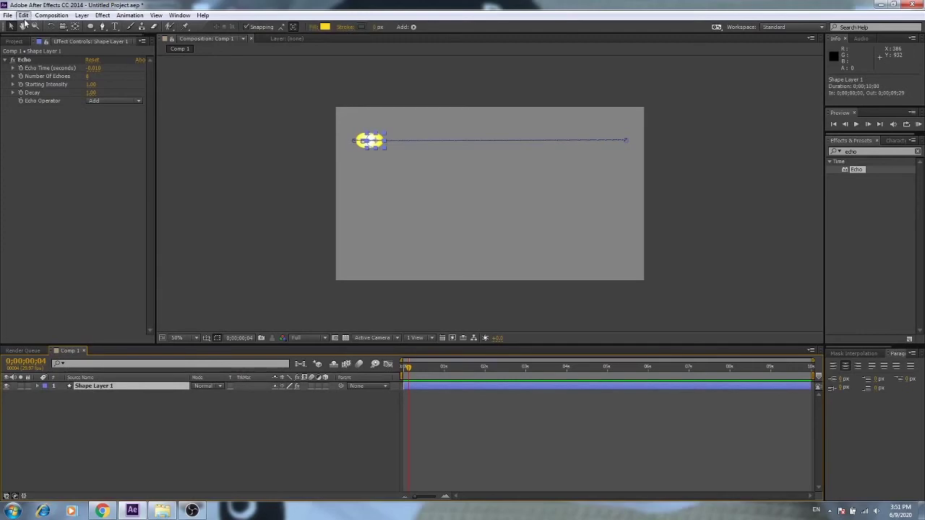
pyautogui.click(24, 15)
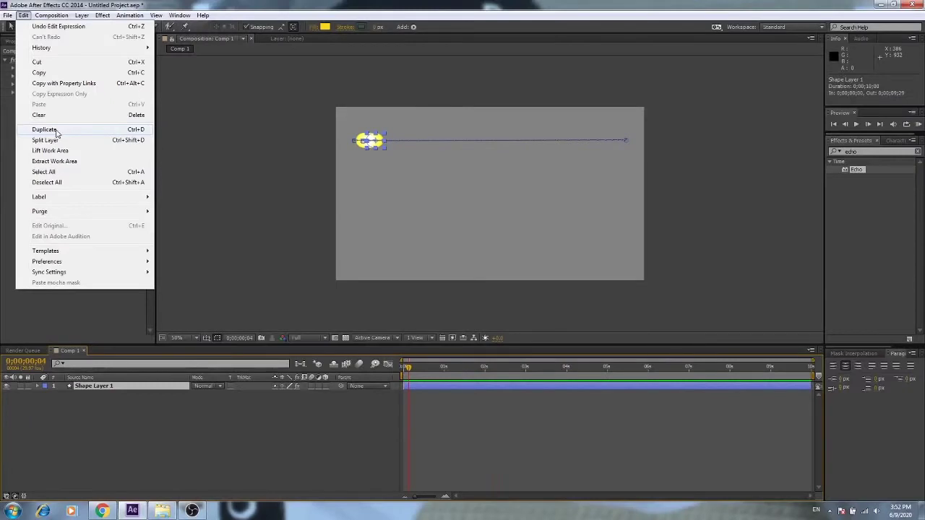
pyautogui.click(60, 130)
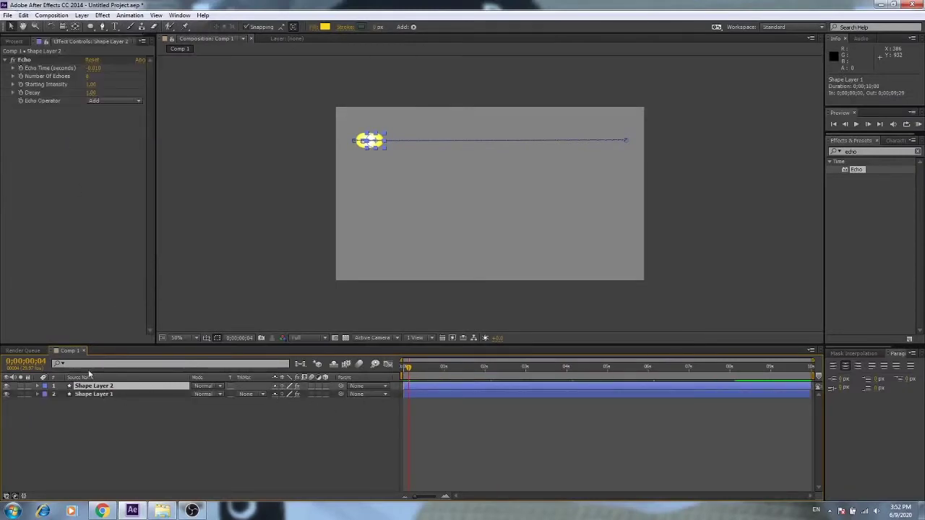
# Clear Shape Layer 2's Position keyframes from its Transform properties.
pyautogui.click(37, 387)
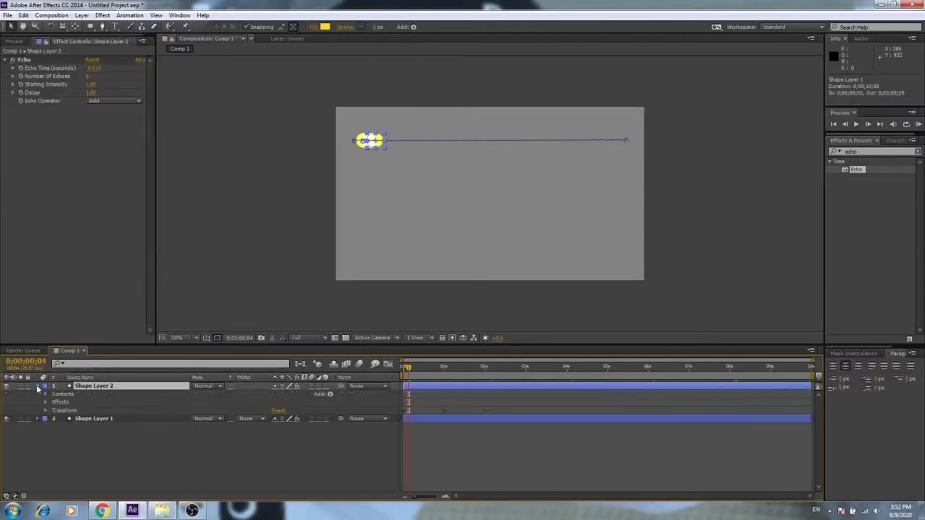
pyautogui.click(47, 412)
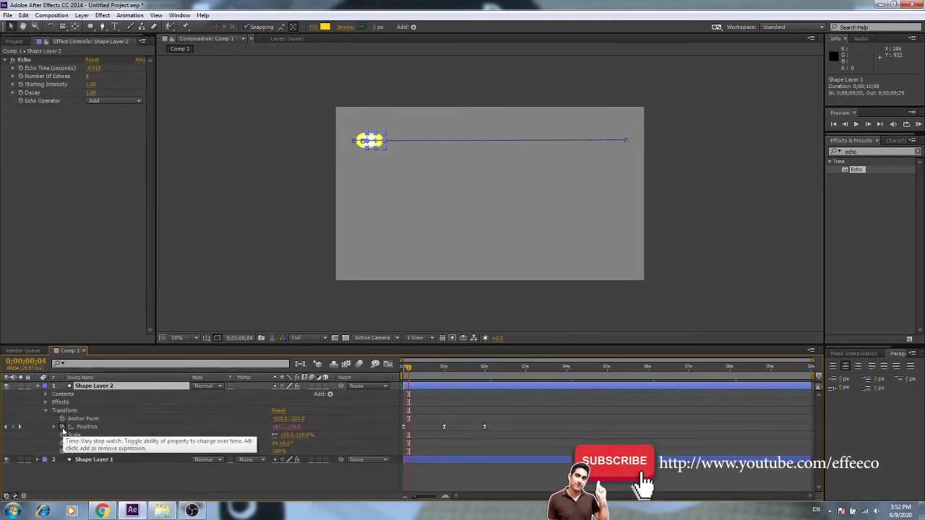
pyautogui.click(62, 427)
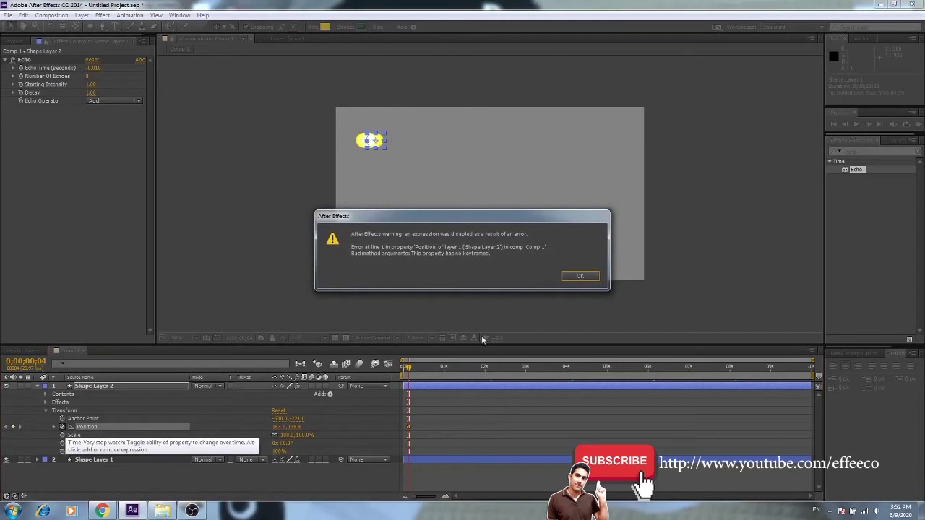
# Dismiss the expression warning and move the copied circle to the comp's right side at time 0.
pyautogui.click(578, 282)
pyautogui.moveTo(410, 370); pyautogui.dragTo(403, 370)
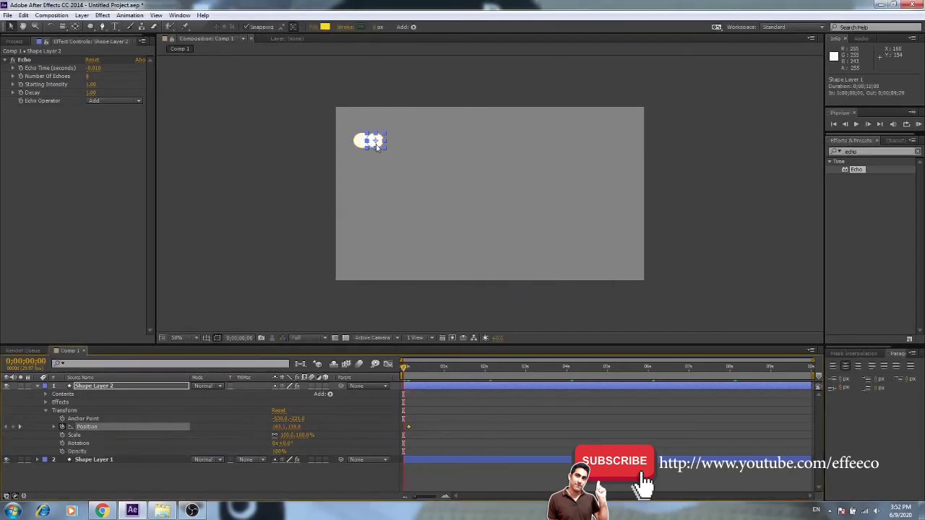
pyautogui.moveTo(381, 143)
pyautogui.mouseDown()
pyautogui.moveTo(572, 179)
pyautogui.moveTo(651, 171)
pyautogui.mouseUp()
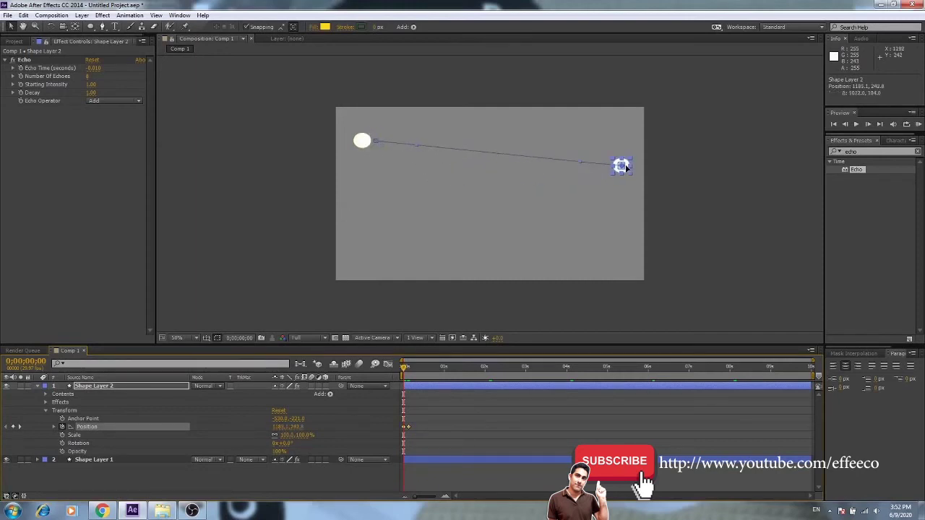
pyautogui.click(78, 426)
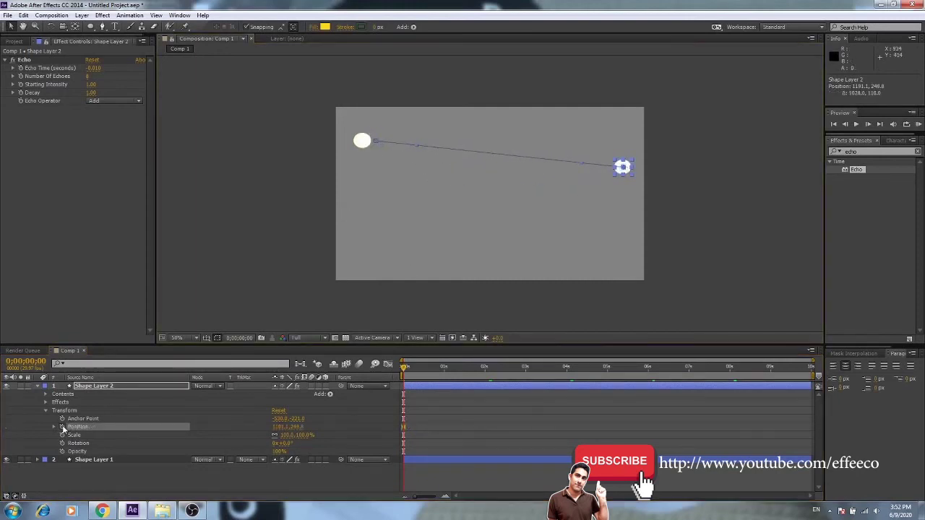
pyautogui.click(627, 171)
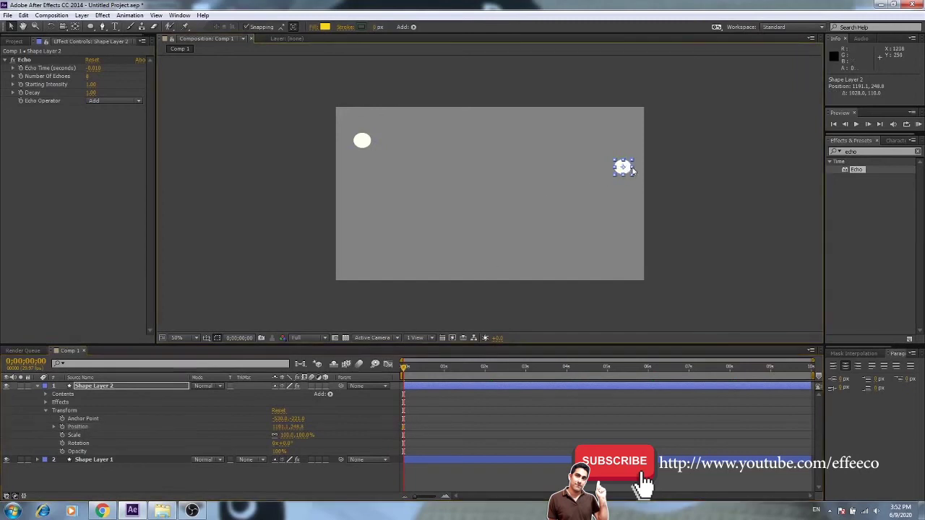
# Nudge the second circle slightly lower and set its starting Position keyframe.
pyautogui.moveTo(629, 174); pyautogui.dragTo(629, 185)
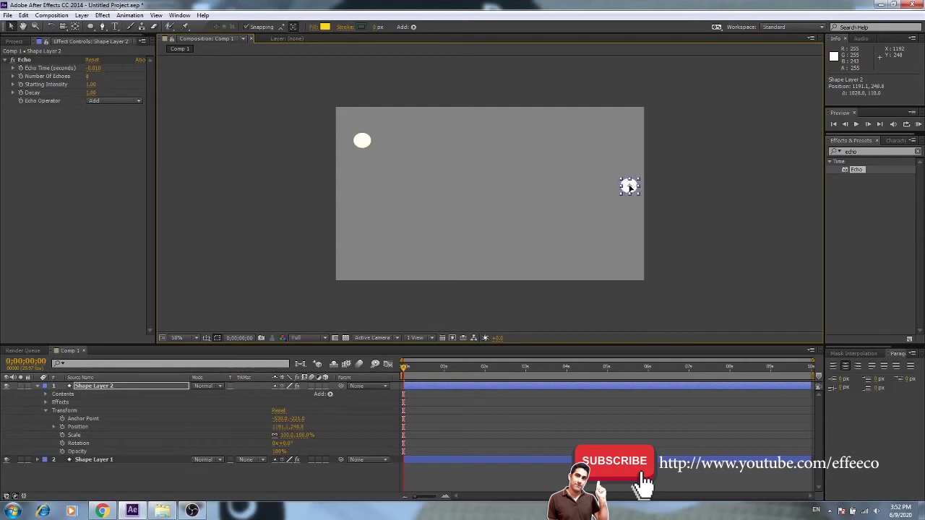
pyautogui.moveTo(404, 369)
pyautogui.mouseDown()
pyautogui.moveTo(444, 370)
pyautogui.moveTo(403, 370)
pyautogui.mouseUp()
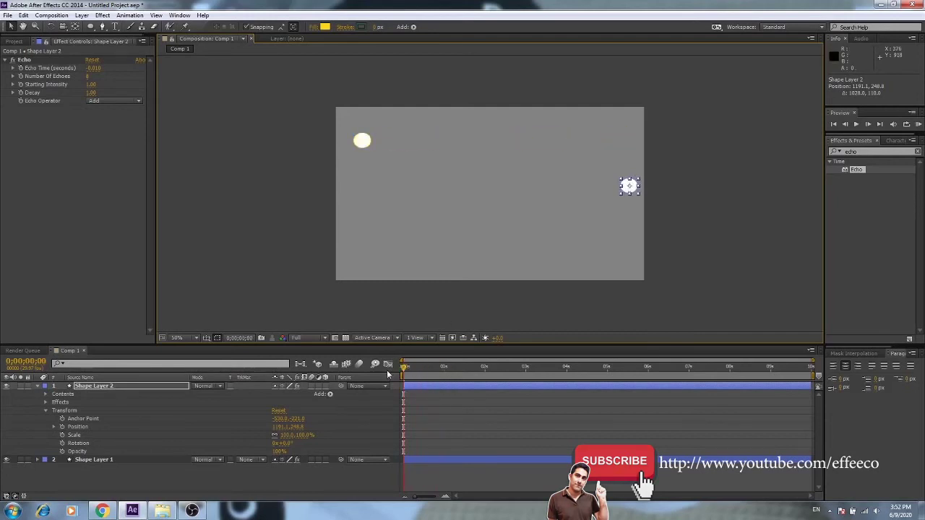
pyautogui.click(62, 428)
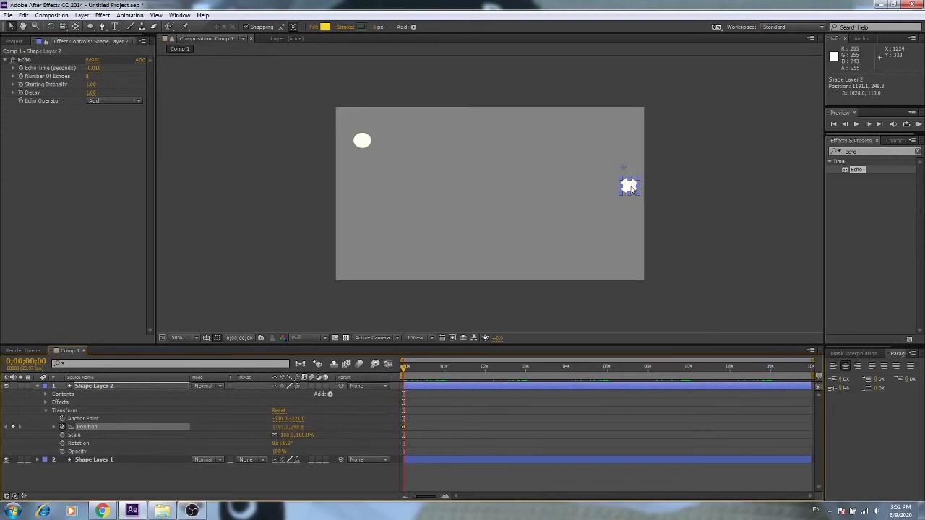
# Keyframe the second circle at the left edge at 1 second and back right at 2 seconds.
pyautogui.moveTo(403, 367); pyautogui.dragTo(443, 370)
pyautogui.click(443, 366)
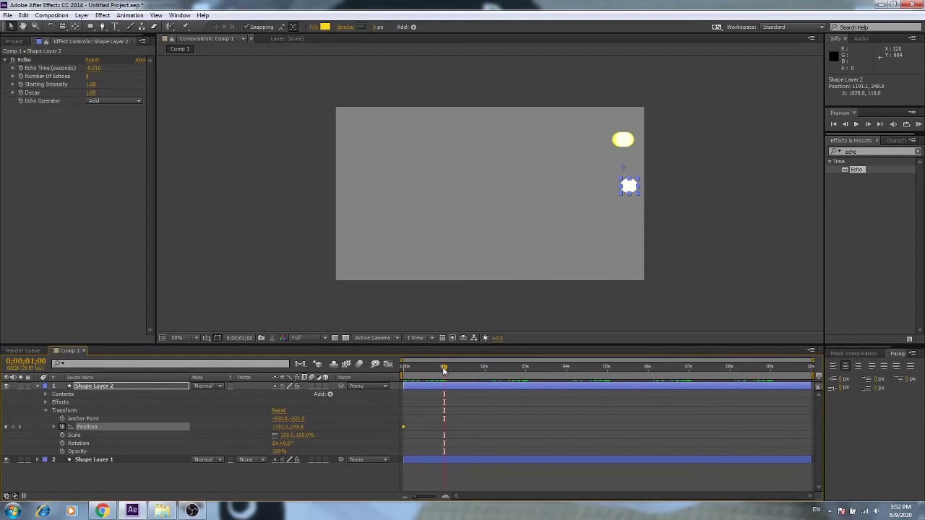
pyautogui.moveTo(563, 188); pyautogui.dragTo(351, 185)
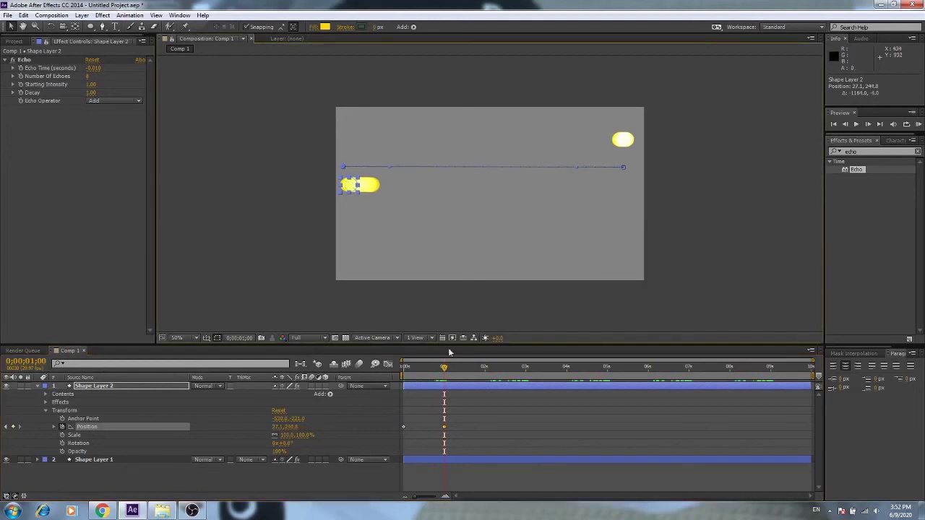
pyautogui.moveTo(444, 369); pyautogui.dragTo(488, 371)
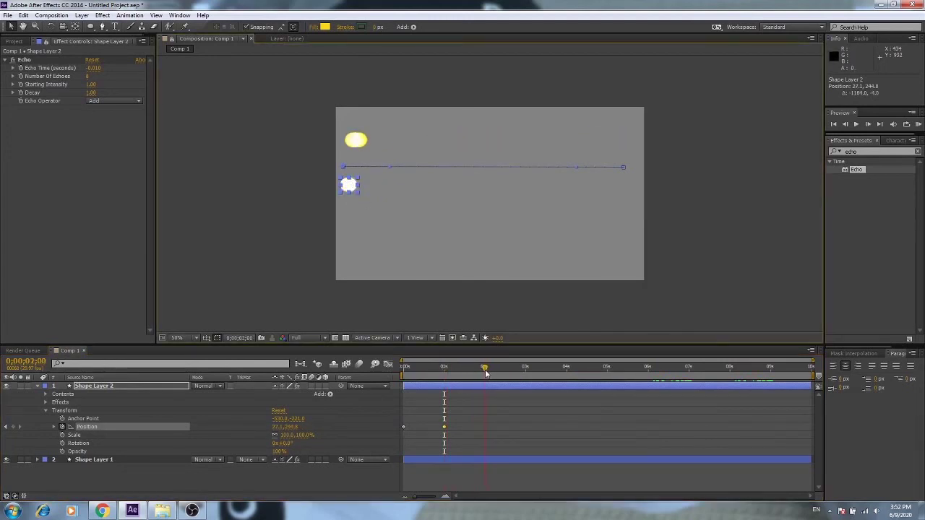
pyautogui.moveTo(349, 185); pyautogui.dragTo(630, 187)
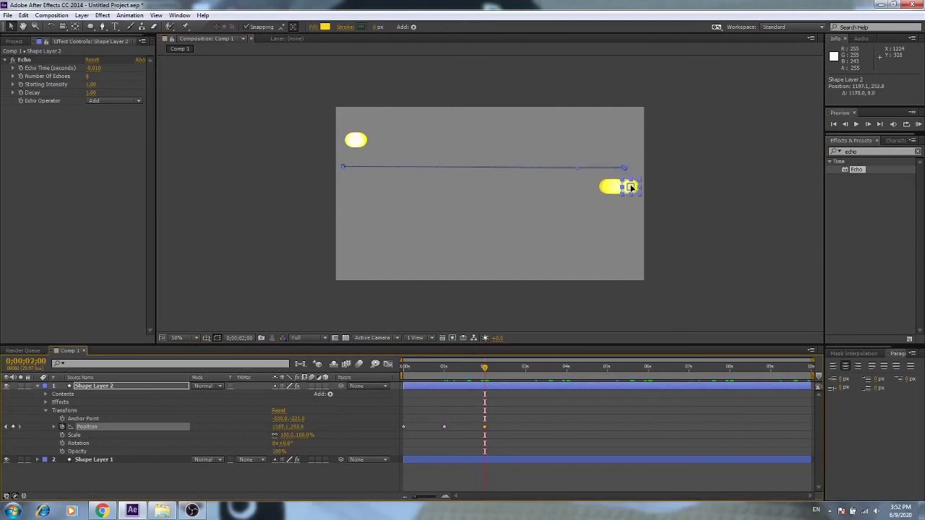
# Scrub to check the motion and add a loopOut() expression to Position.
pyautogui.moveTo(484, 368)
pyautogui.mouseDown()
pyautogui.moveTo(544, 372)
pyautogui.moveTo(408, 381)
pyautogui.mouseUp()
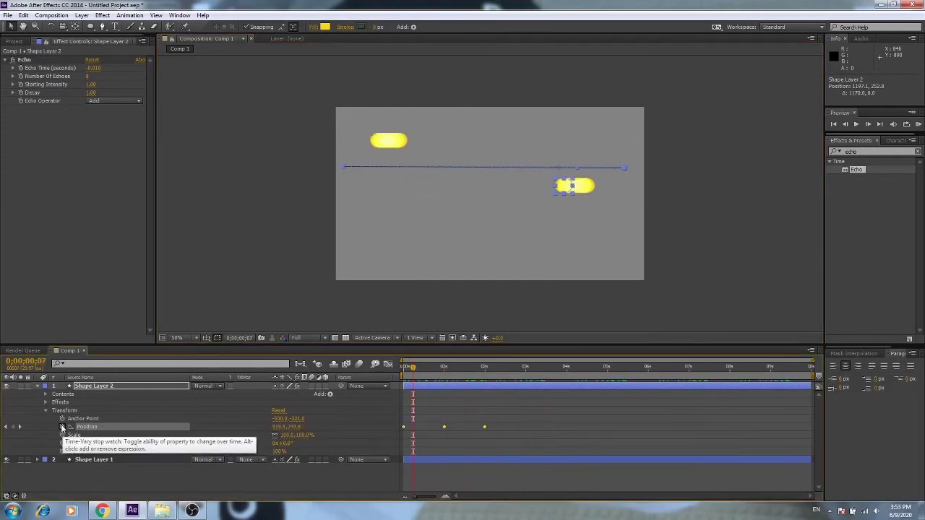
pyautogui.keyDown('alt'); pyautogui.click(63, 427); pyautogui.keyUp('alt')
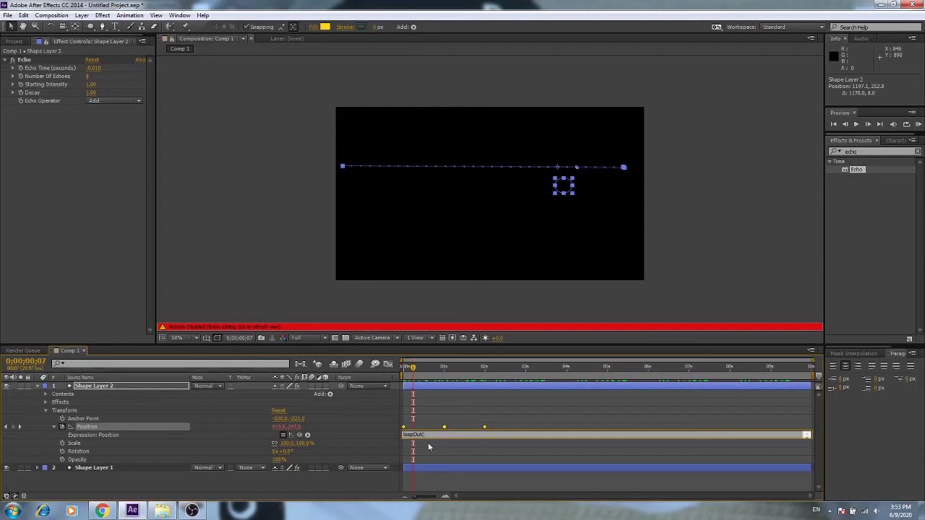
pyautogui.write('loopOut()')
# Commit the loopOut() expression and apply Easy Ease to Shape Layer 2's Position keyframes.
pyautogui.click(430, 446)
pyautogui.click(444, 426)
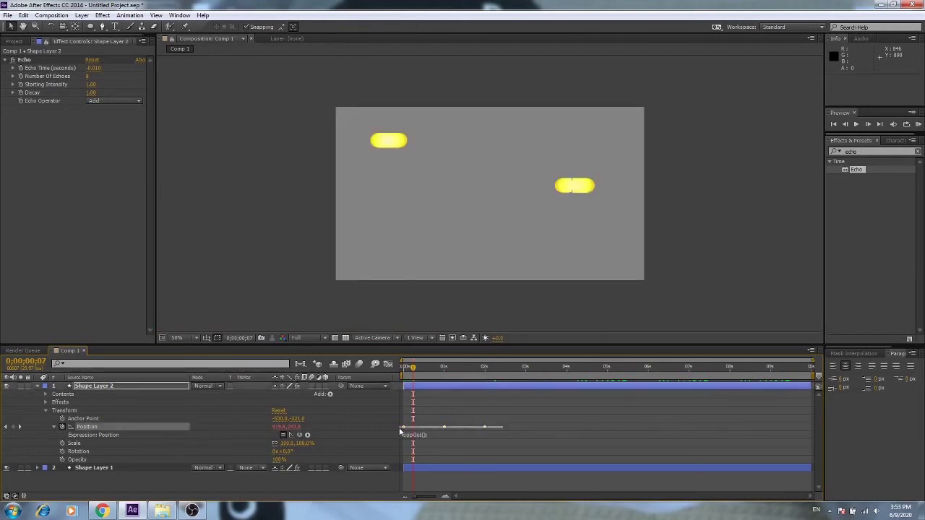
pyautogui.rightClick(442, 426)
pyautogui.moveTo(481, 422)
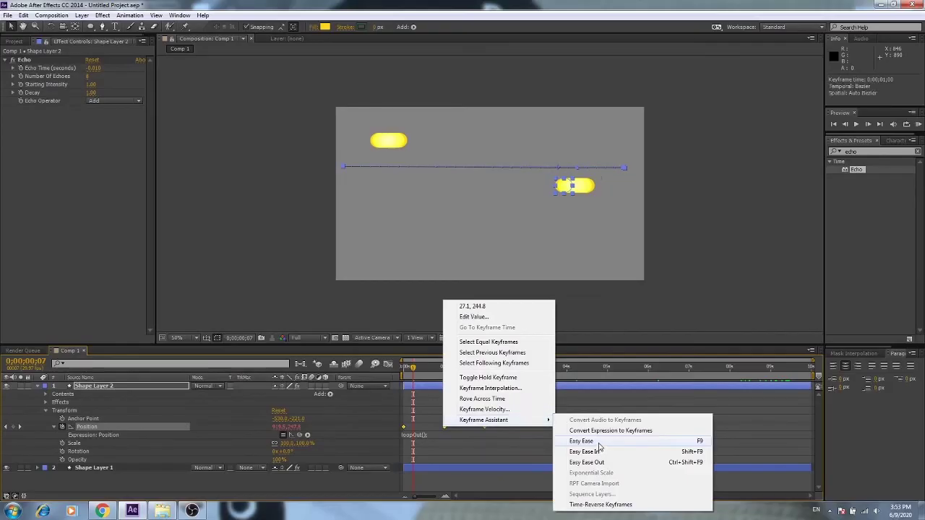
pyautogui.click(598, 438)
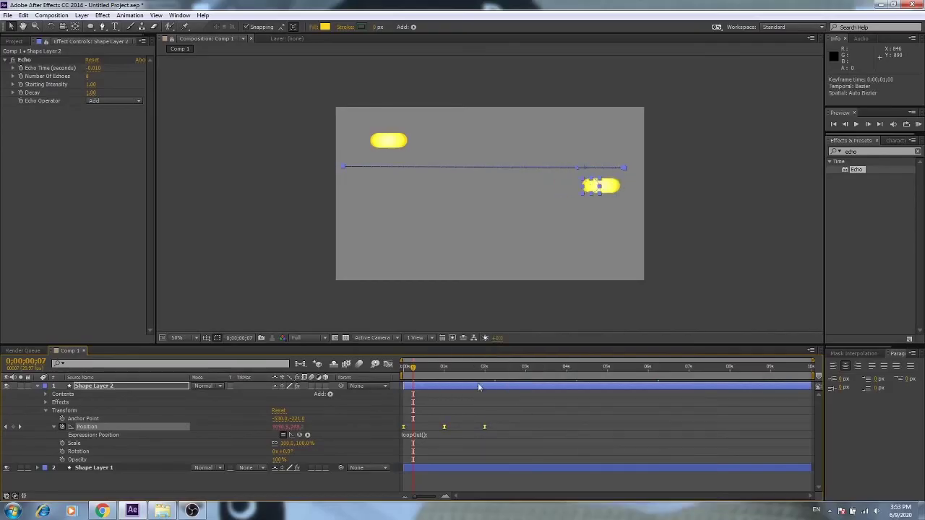